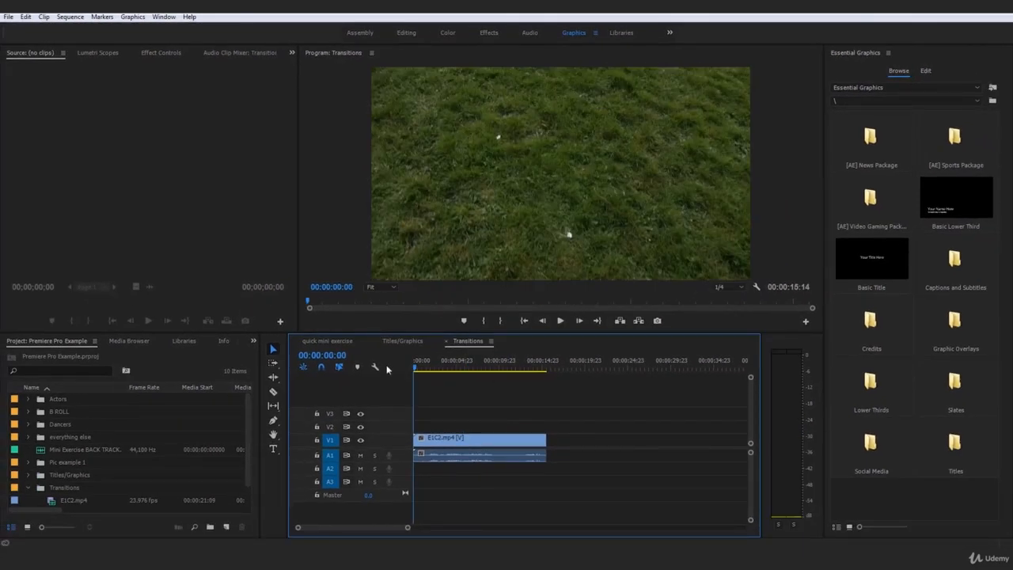
Show the Effects list and expand the Video Transitions category
{"action": "left_click", "coordinate": [222, 343]}
{"action": "left_click", "coordinate": [231, 341]}
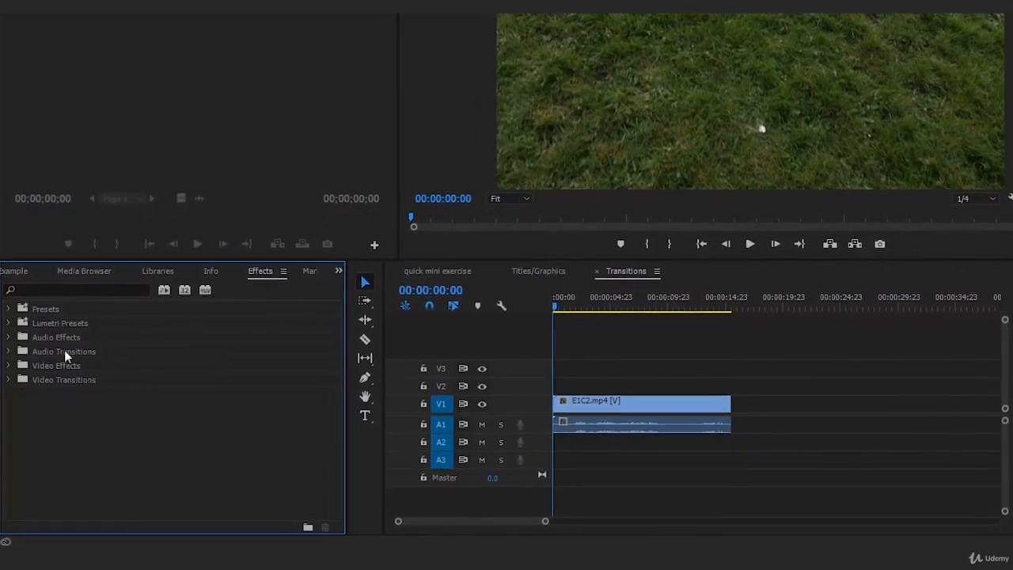
{"action": "left_click", "coordinate": [64, 354]}
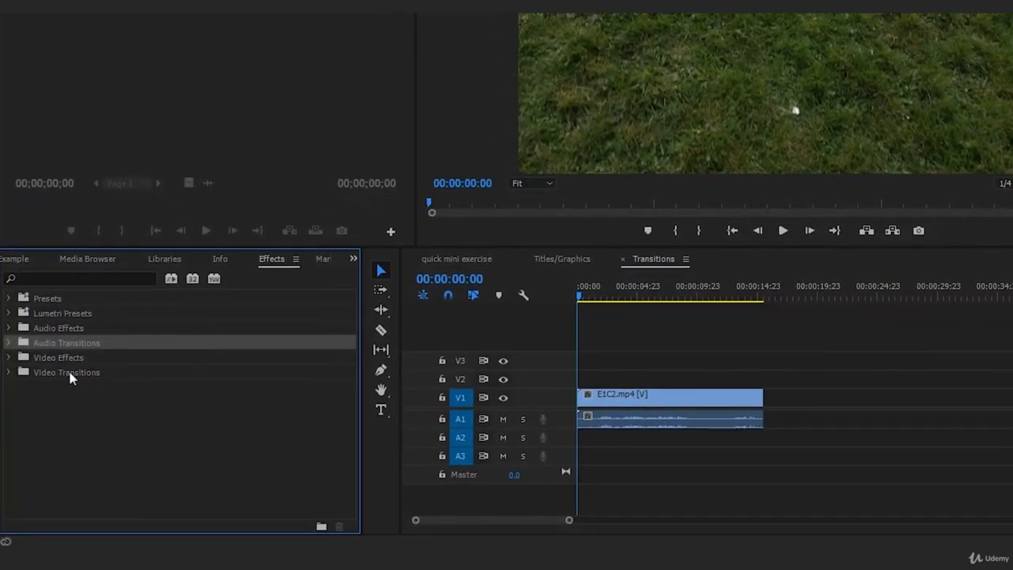
{"action": "left_click", "coordinate": [68, 375]}
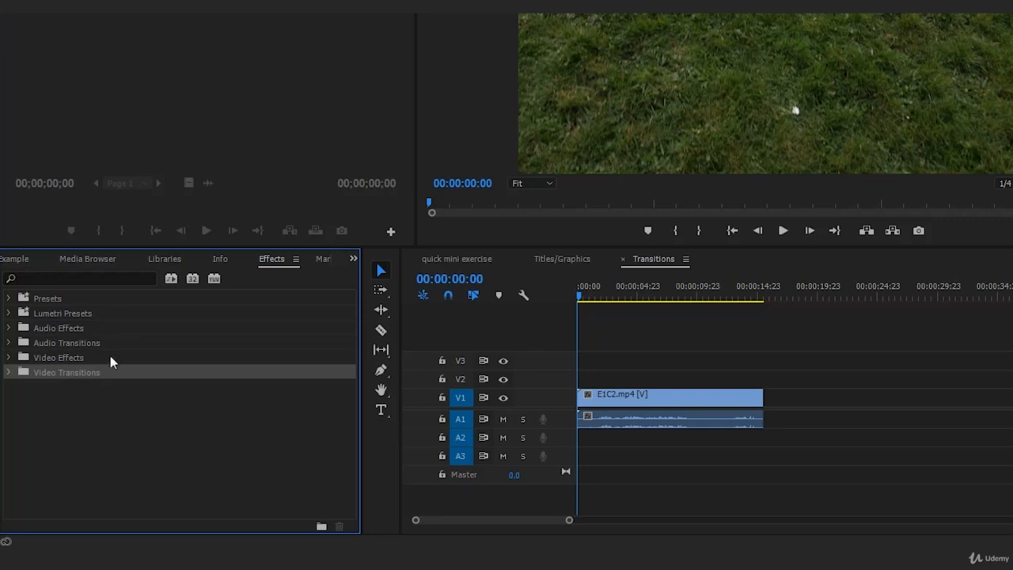
{"action": "left_click", "coordinate": [10, 372]}
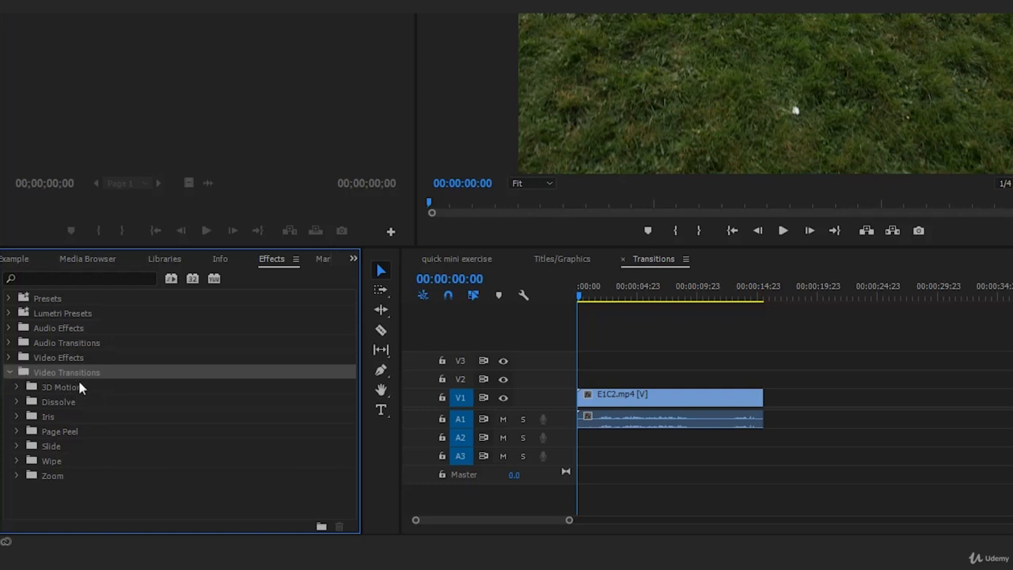
Expand Audio Transitions > Crossfade and select Constant Power
{"action": "left_click", "coordinate": [10, 343]}
{"action": "left_click", "coordinate": [59, 362]}
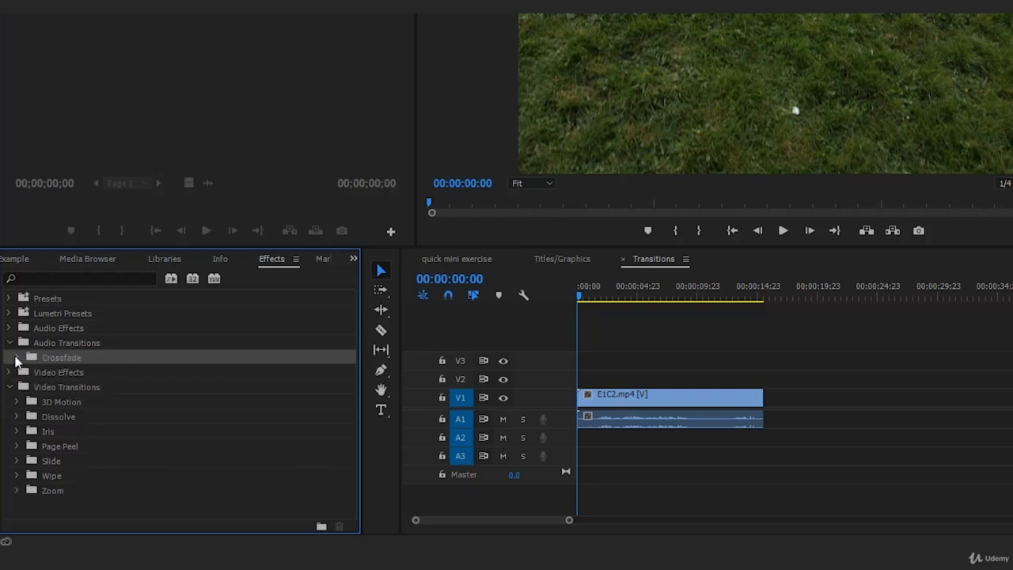
{"action": "left_click", "coordinate": [18, 359]}
{"action": "left_click", "coordinate": [88, 372]}
{"action": "left_click", "coordinate": [97, 387]}
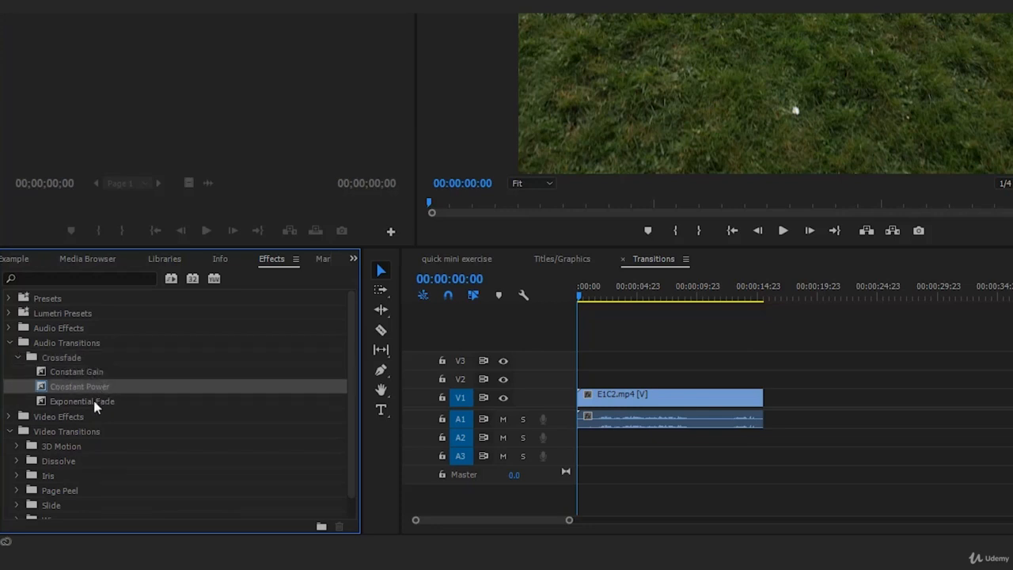
{"action": "left_click", "coordinate": [97, 402]}
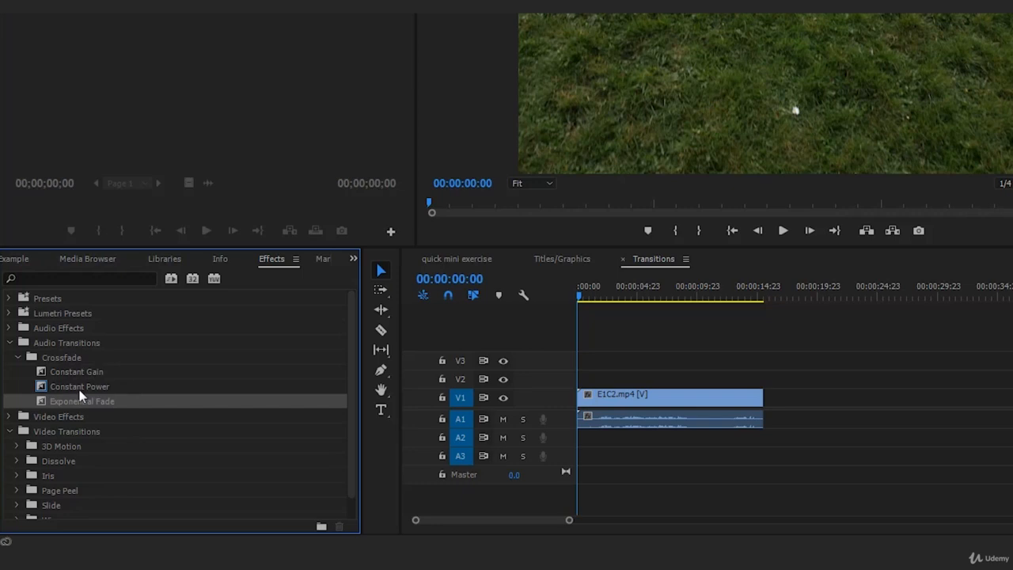
{"action": "left_click", "coordinate": [103, 387]}
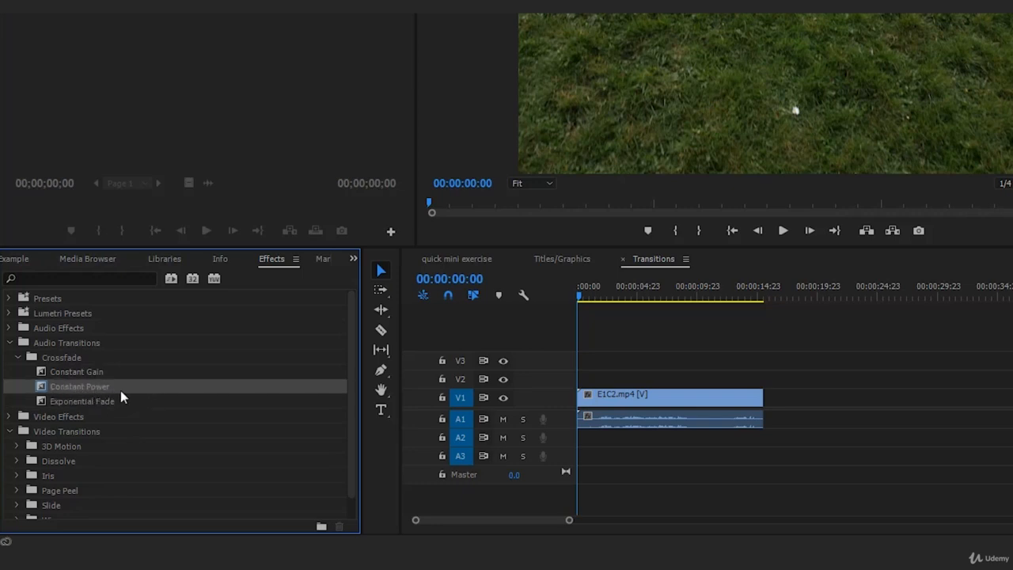
Drag Constant Power onto the E1C2.mp4 audio clip's start, shorten it, and play it
{"action": "left_click_drag", "start_coordinate": [86, 385], "coordinate": [585, 426]}
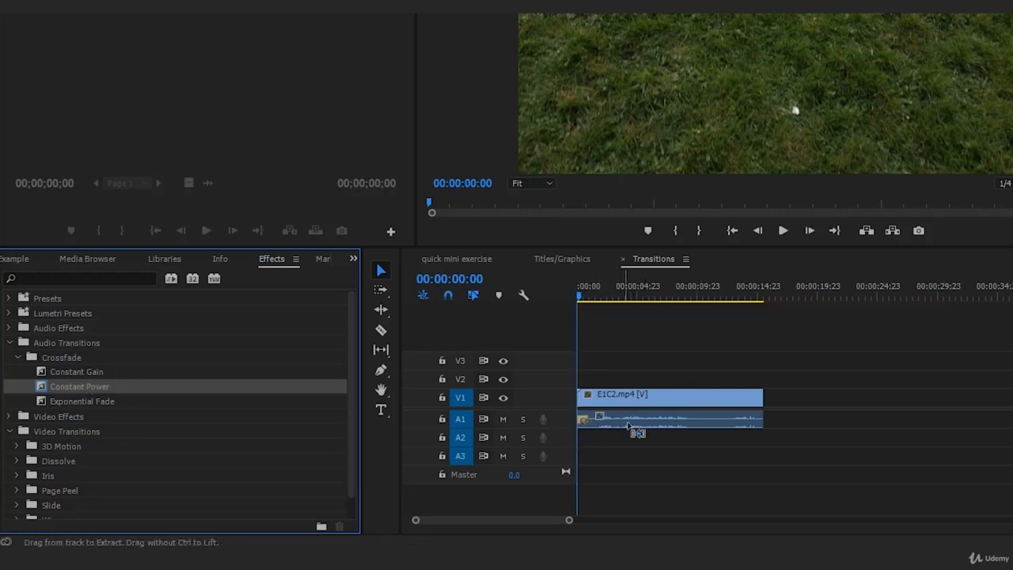
{"action": "left_click_drag", "start_coordinate": [592, 421], "coordinate": [622, 401]}
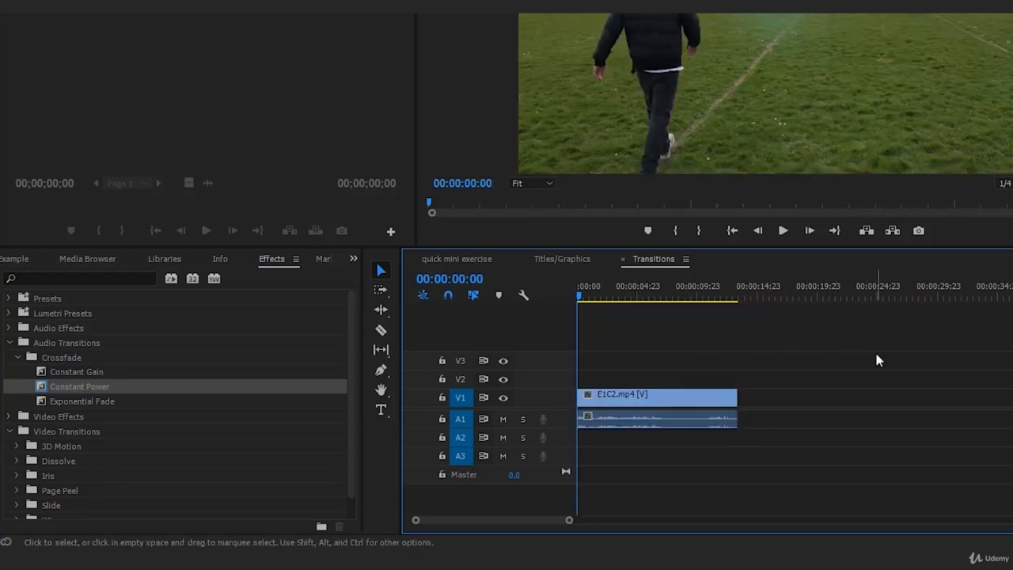
{"action": "left_click", "coordinate": [784, 233]}
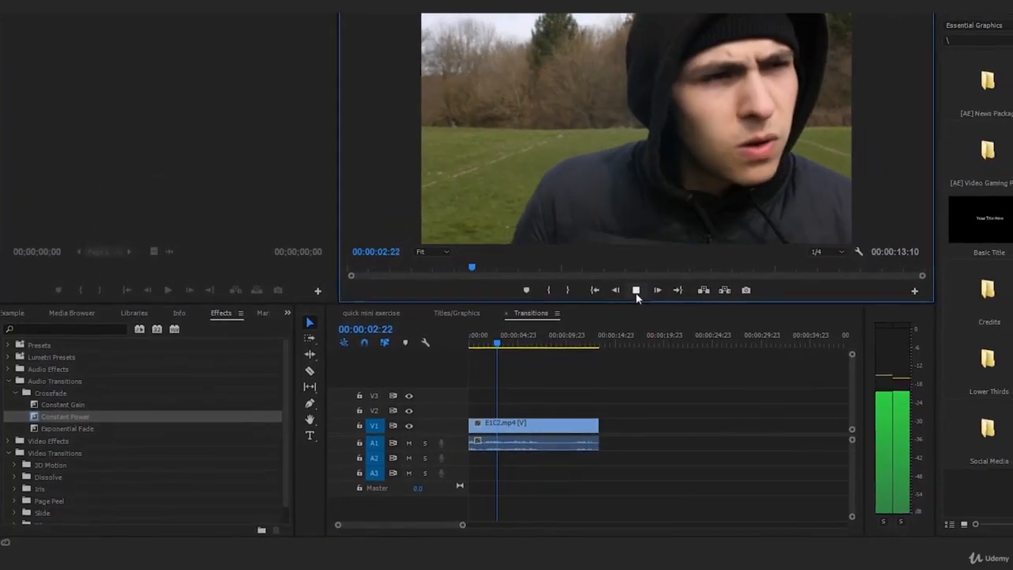
{"action": "left_click", "coordinate": [662, 284]}
{"action": "left_click_drag", "start_coordinate": [434, 366], "coordinate": [414, 377]}
{"action": "left_click", "coordinate": [425, 396]}
{"action": "left_click", "coordinate": [457, 454]}
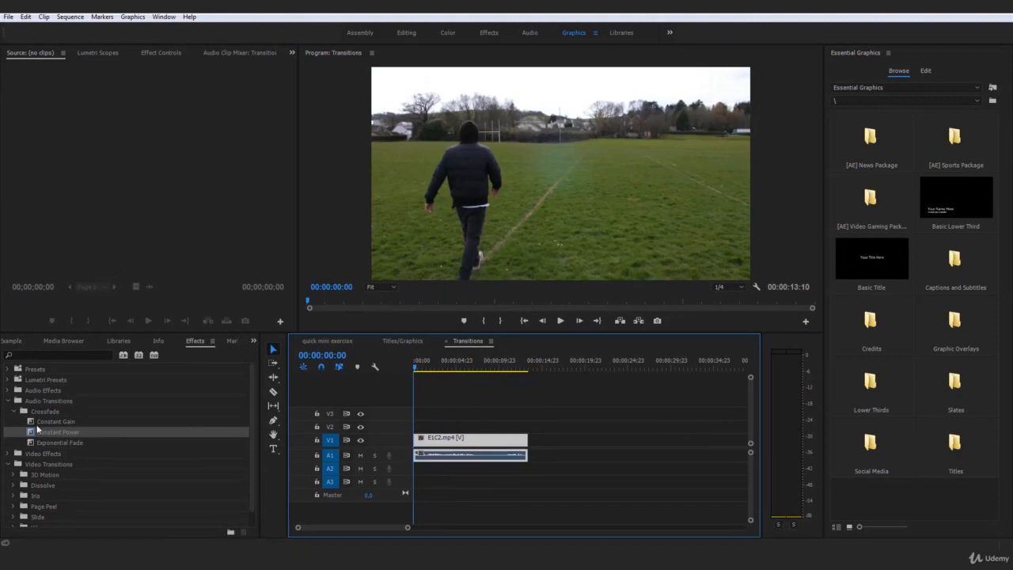
Reapply Constant Power to the audio clip's start, zoom the timeline in, and replay the fade-in
{"action": "left_click_drag", "start_coordinate": [43, 432], "coordinate": [420, 457]}
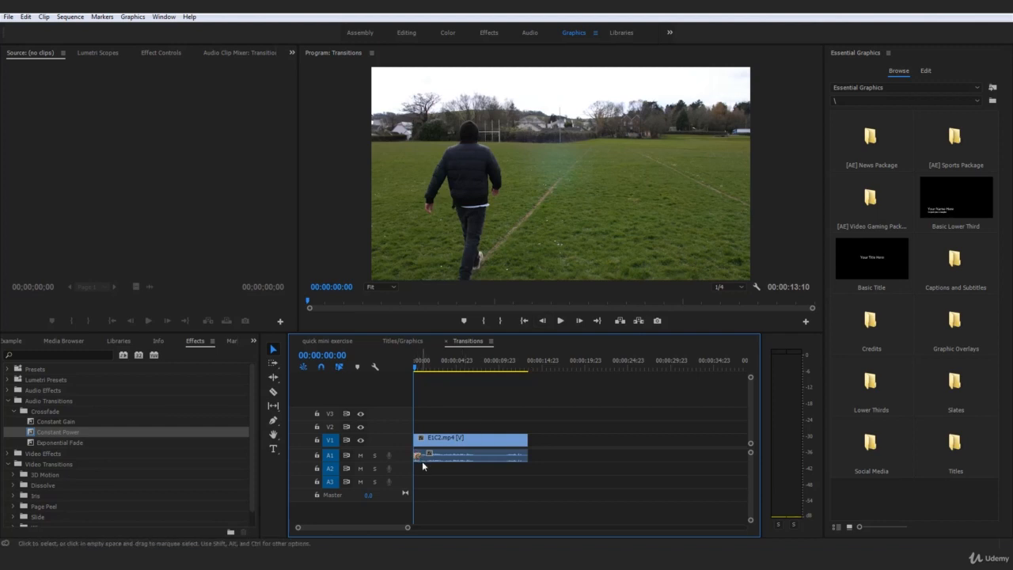
{"action": "left_click_drag", "start_coordinate": [408, 529], "coordinate": [398, 528]}
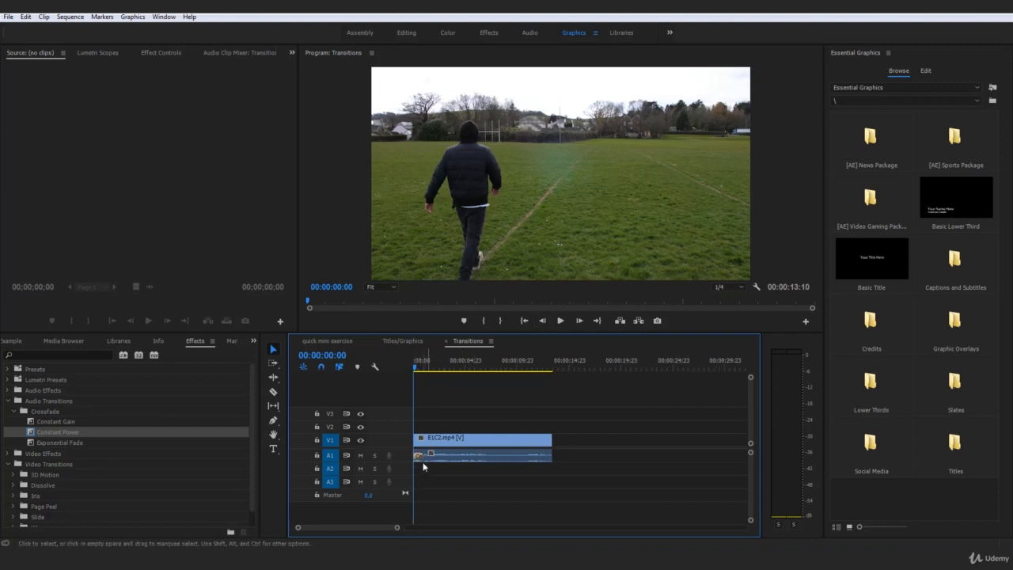
{"action": "left_click", "coordinate": [560, 320]}
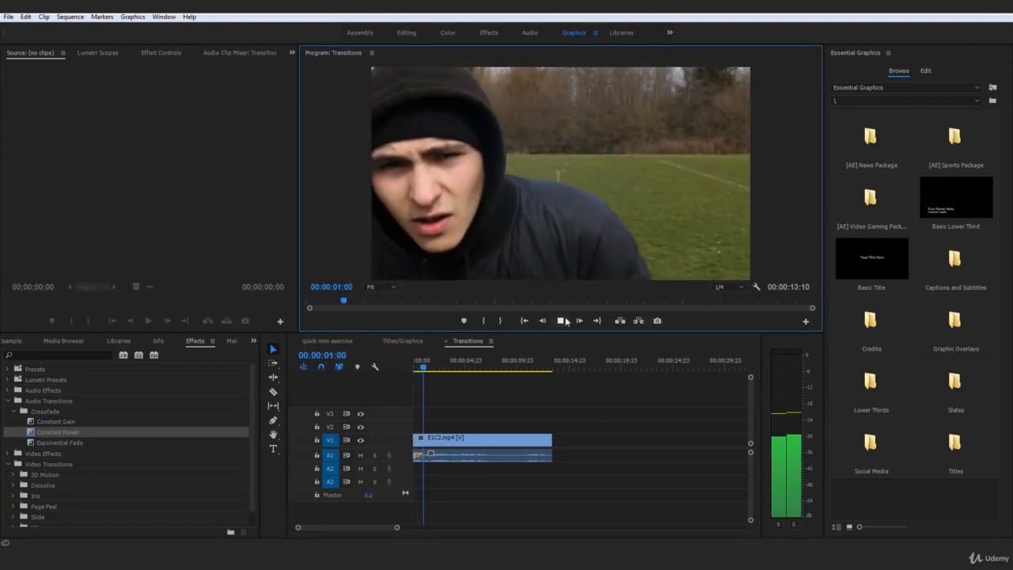
{"action": "left_click", "coordinate": [563, 320]}
{"action": "left_click_drag", "start_coordinate": [423, 366], "coordinate": [403, 370]}
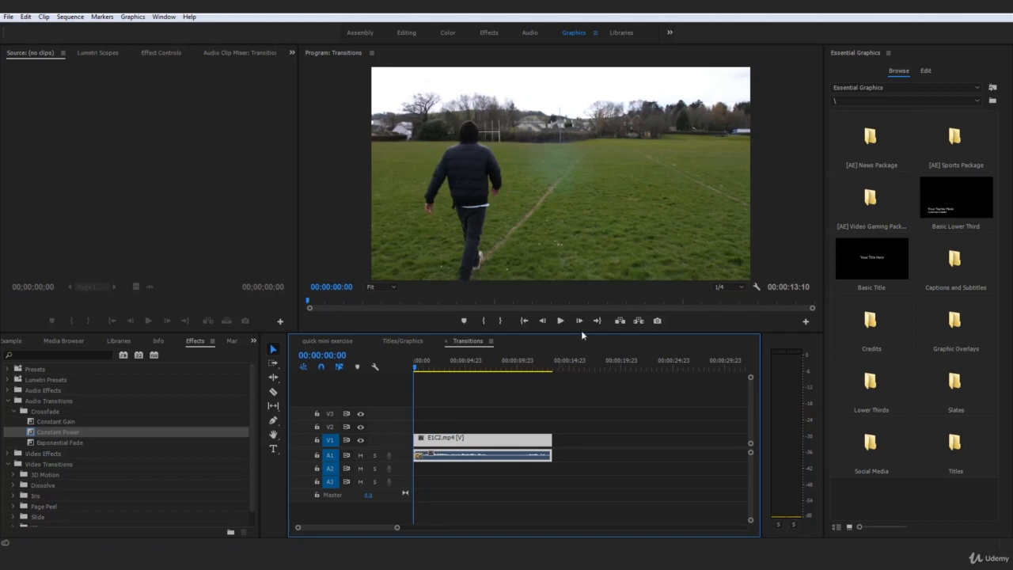
{"action": "left_click", "coordinate": [560, 320]}
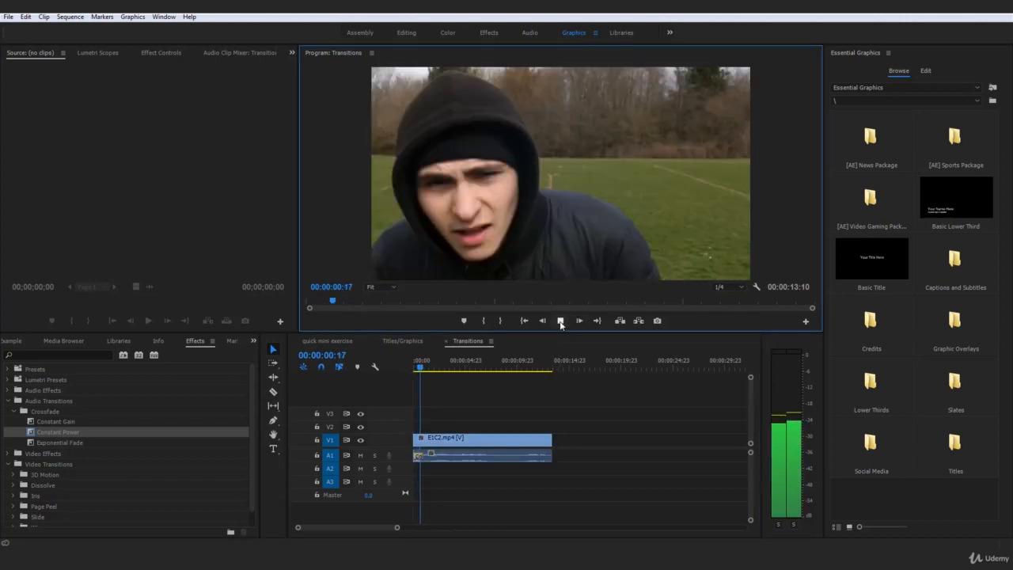
{"action": "left_click", "coordinate": [561, 322]}
{"action": "left_click_drag", "start_coordinate": [423, 367], "coordinate": [408, 370]}
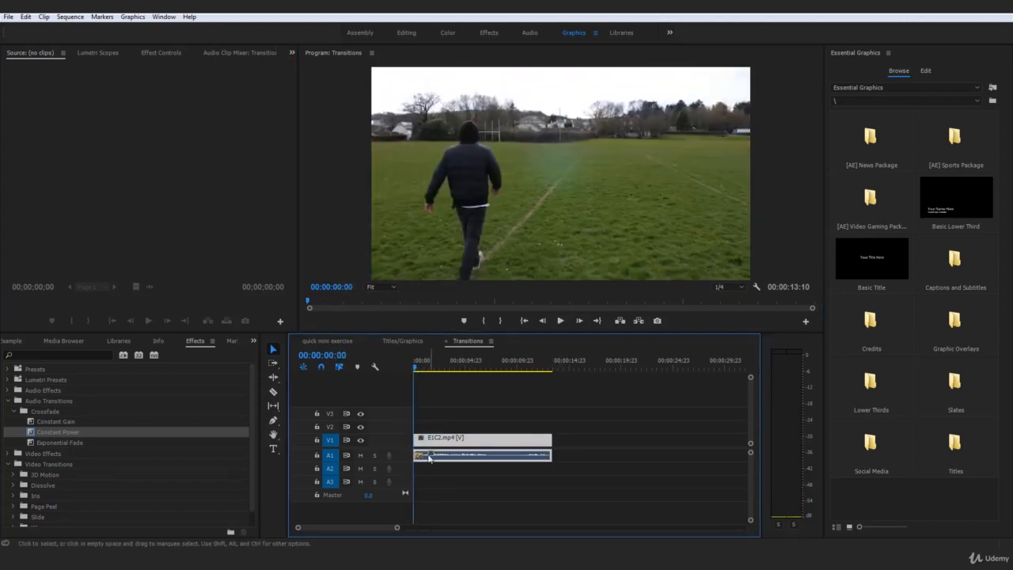
Make Constant Power the default transition from its context menu, then open the Sequence menu
{"action": "left_click", "coordinate": [422, 470]}
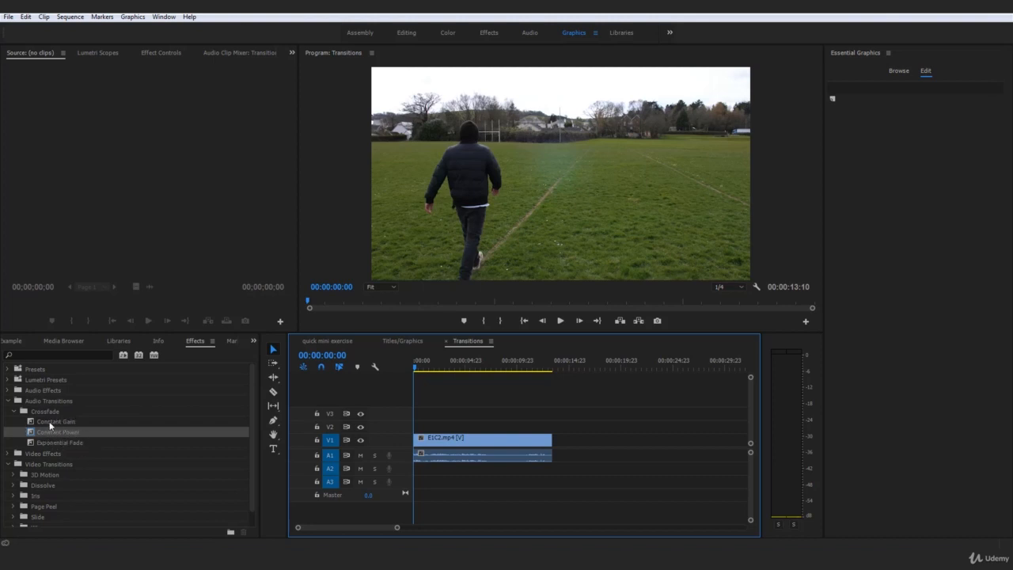
{"action": "right_click", "coordinate": [56, 424]}
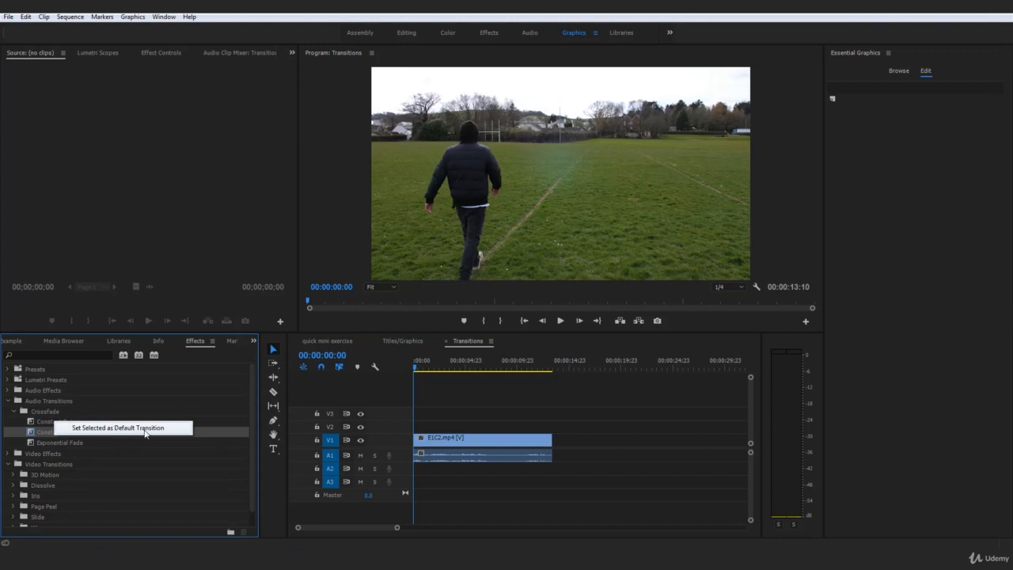
{"action": "left_click", "coordinate": [64, 436]}
{"action": "right_click", "coordinate": [62, 434]}
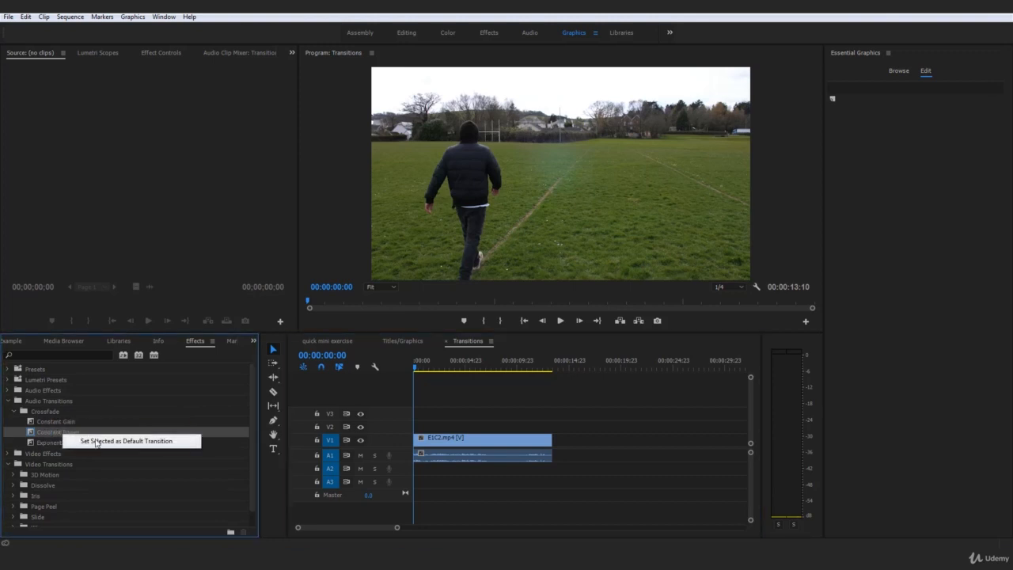
{"action": "left_click", "coordinate": [121, 441]}
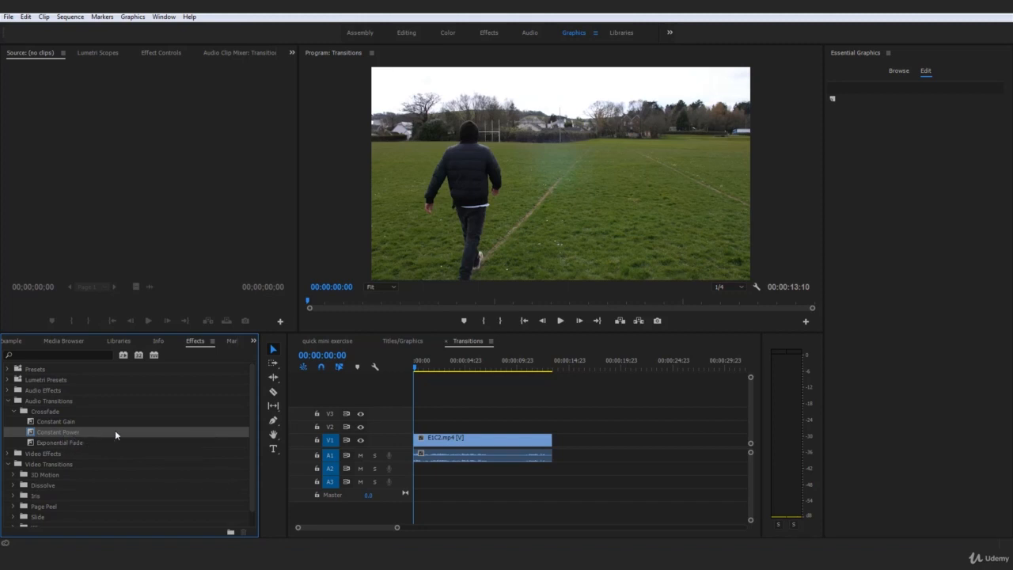
{"action": "left_click", "coordinate": [455, 405]}
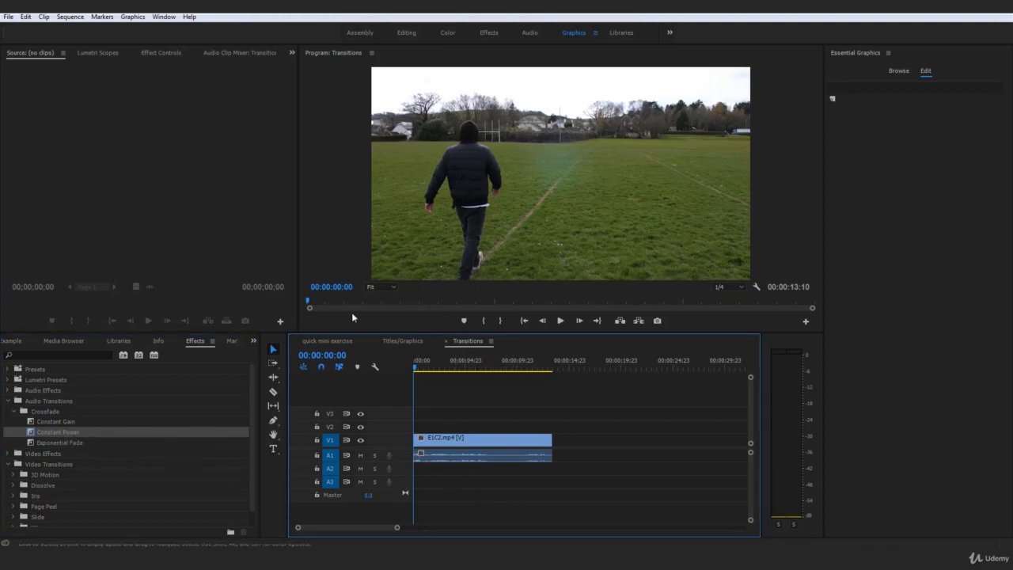
{"action": "left_click", "coordinate": [73, 18]}
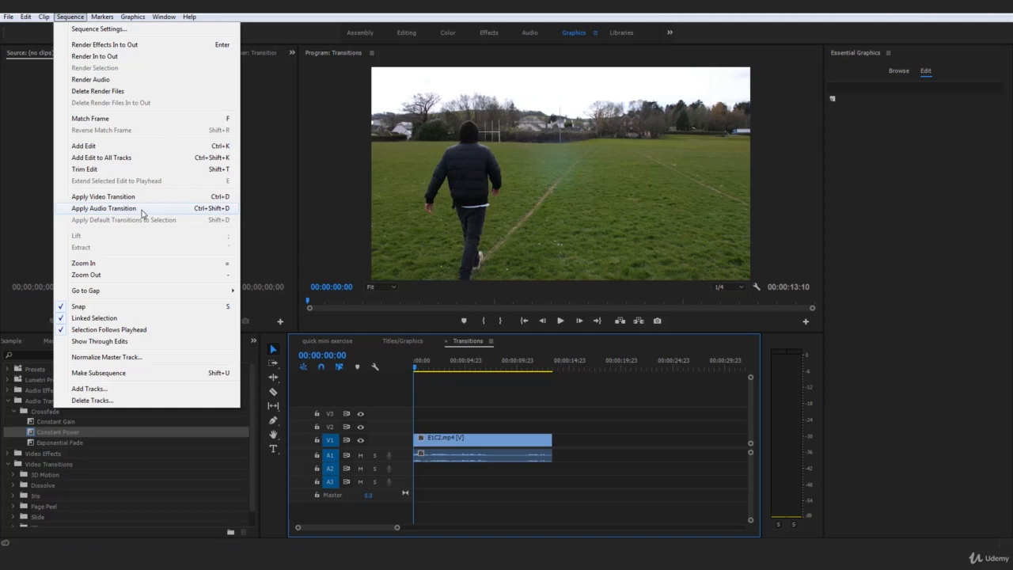
Try Ctrl+Shift+D on the clip, then collapse the open effects folder and select Video Transitions
{"action": "key", "text": "ctrl+shift+d"}
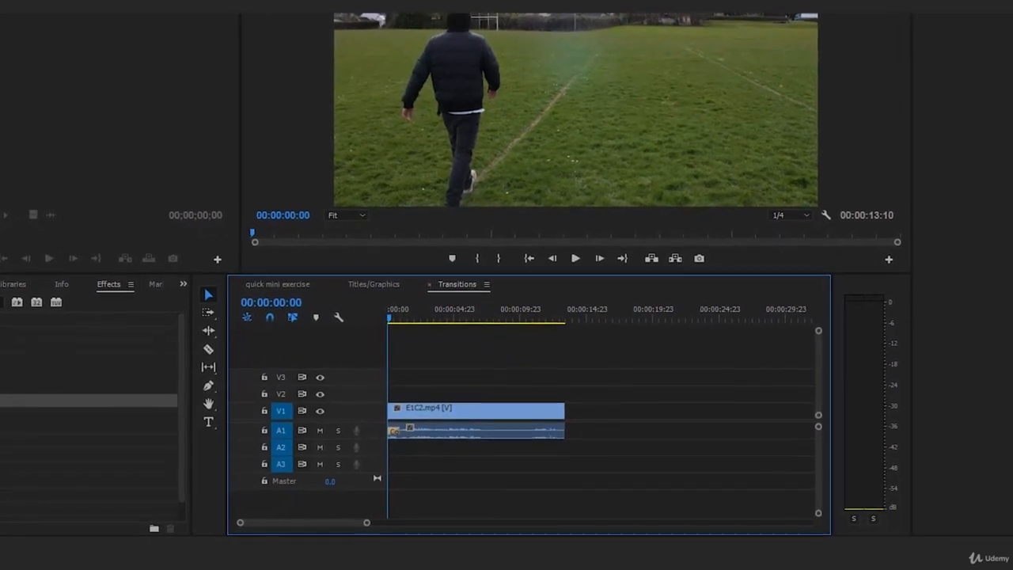
{"action": "right_click", "coordinate": [2, 408]}
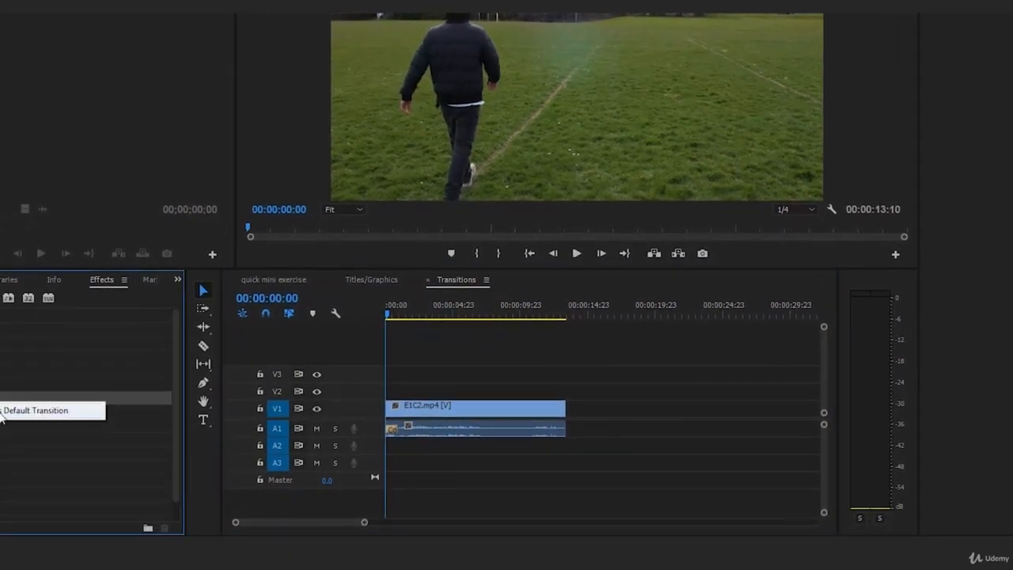
{"action": "left_click", "coordinate": [367, 498]}
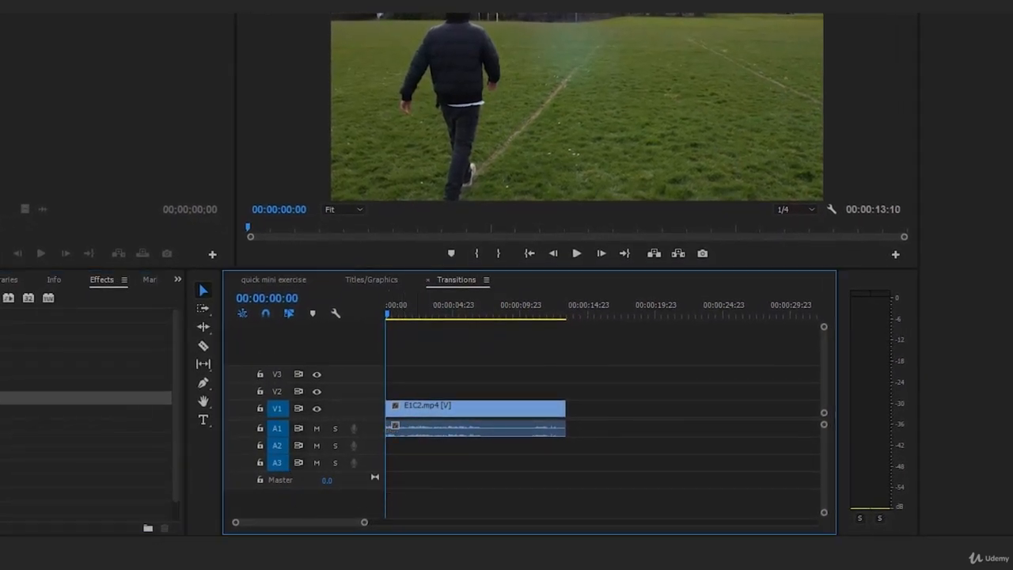
{"action": "left_click", "coordinate": [3, 357]}
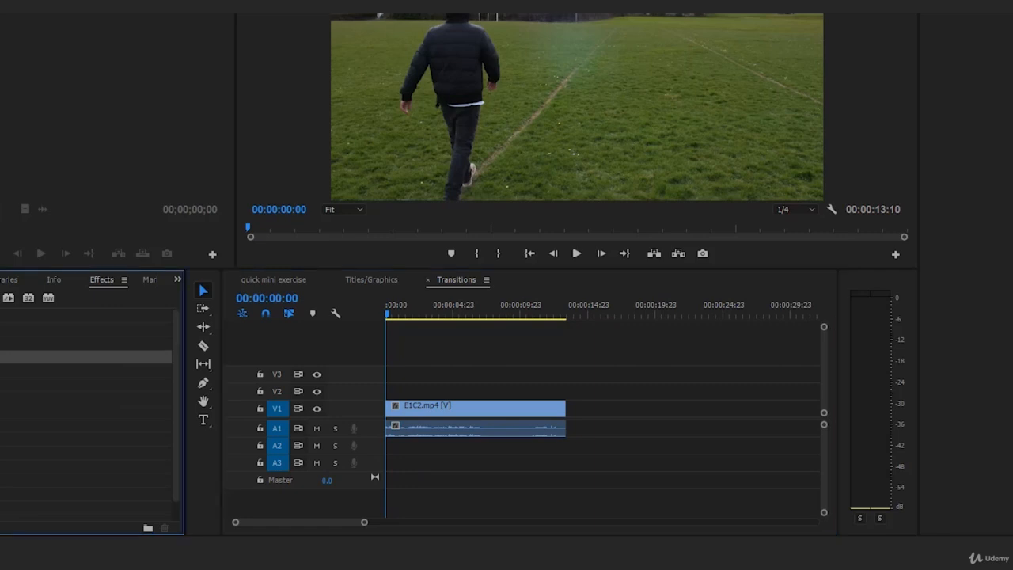
{"action": "left_click", "coordinate": [1, 357]}
{"action": "left_click", "coordinate": [7, 398]}
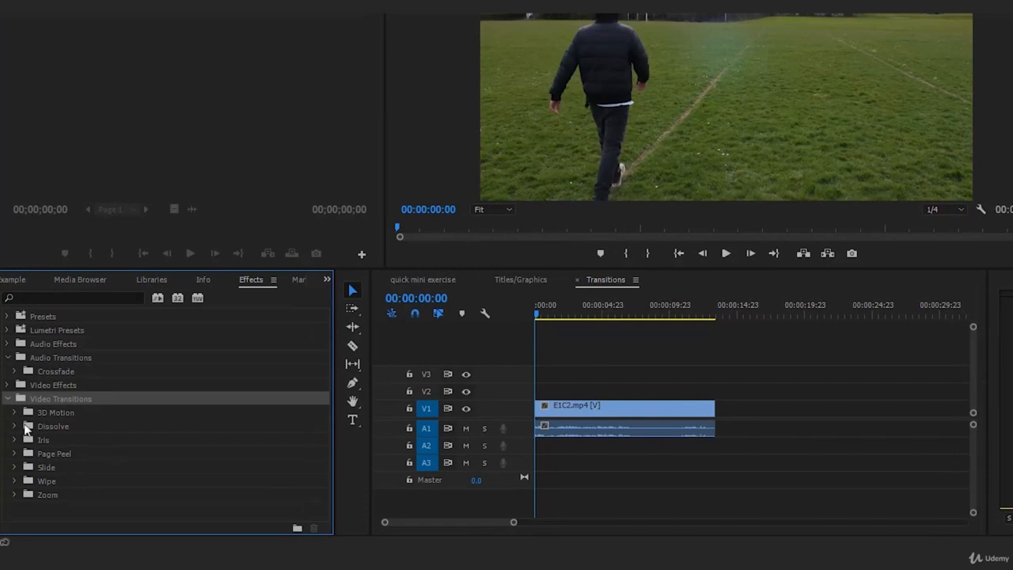
Apply Cross Dissolve to the clip start with Ctrl+D, preview it, then undo it
{"action": "left_click", "coordinate": [19, 428]}
{"action": "left_click", "coordinate": [84, 455]}
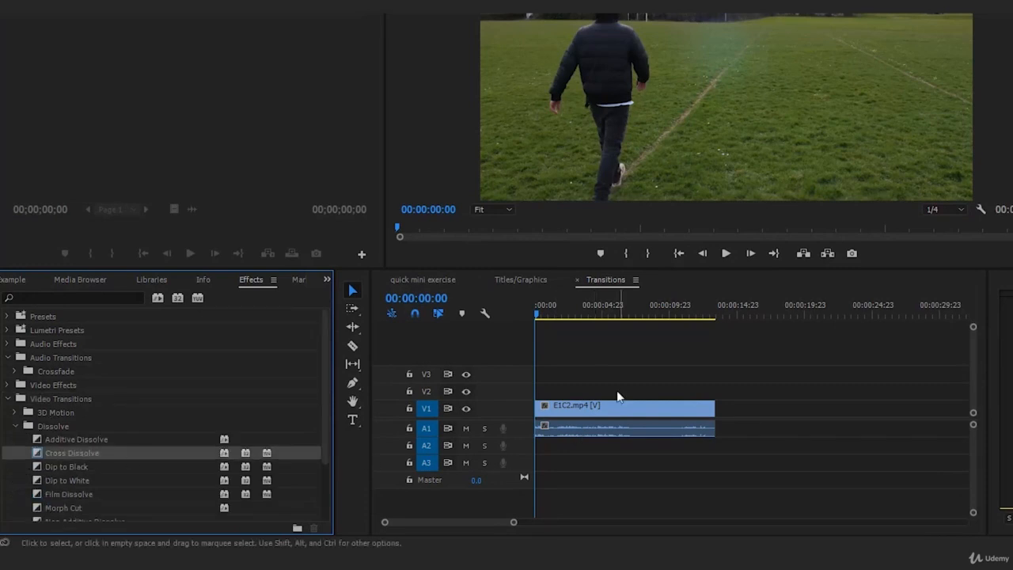
{"action": "left_click", "coordinate": [625, 372]}
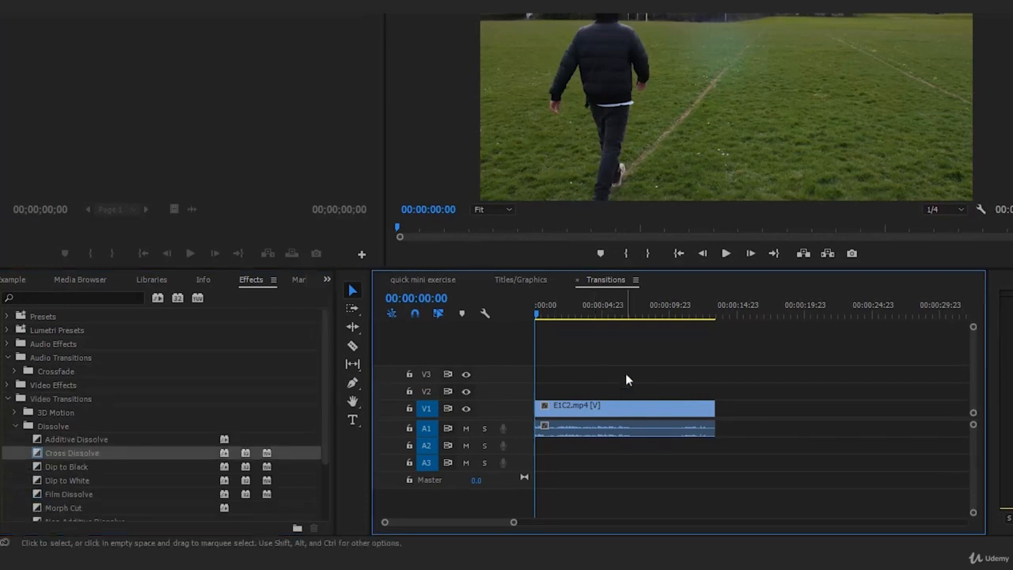
{"action": "key", "text": "ctrl+d"}
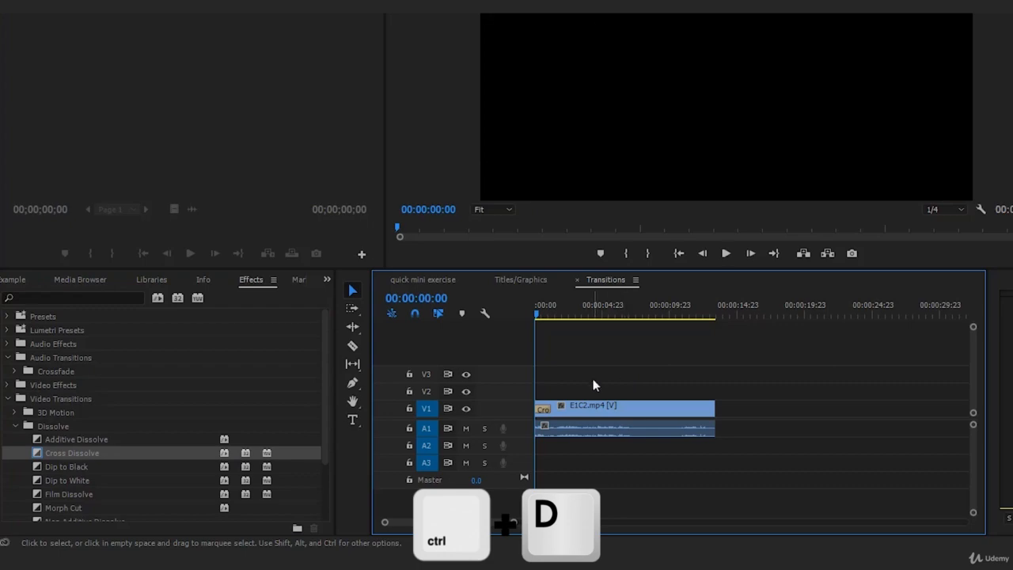
{"action": "key", "text": "space"}
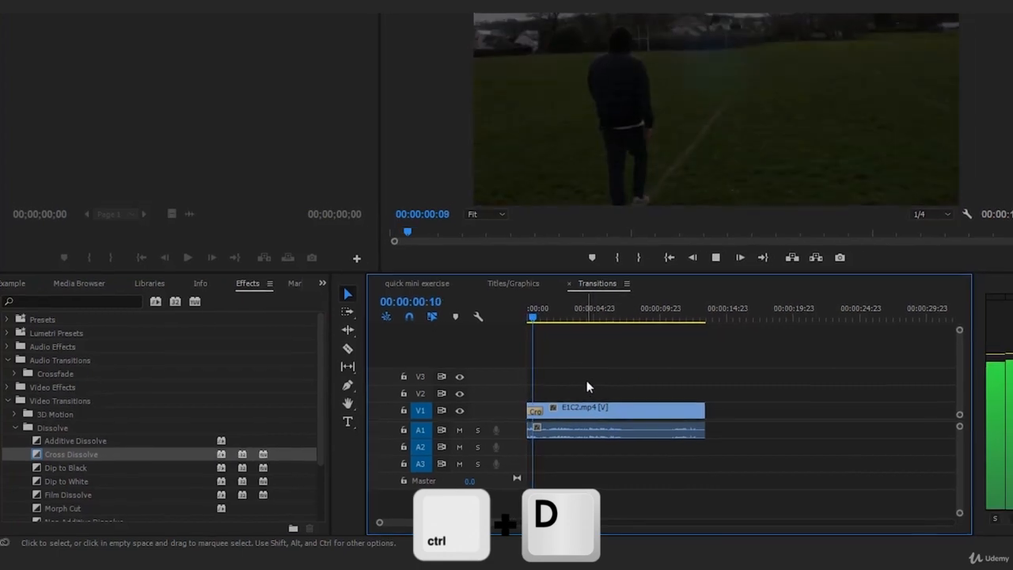
{"action": "left_click_drag", "start_coordinate": [514, 337], "coordinate": [474, 343]}
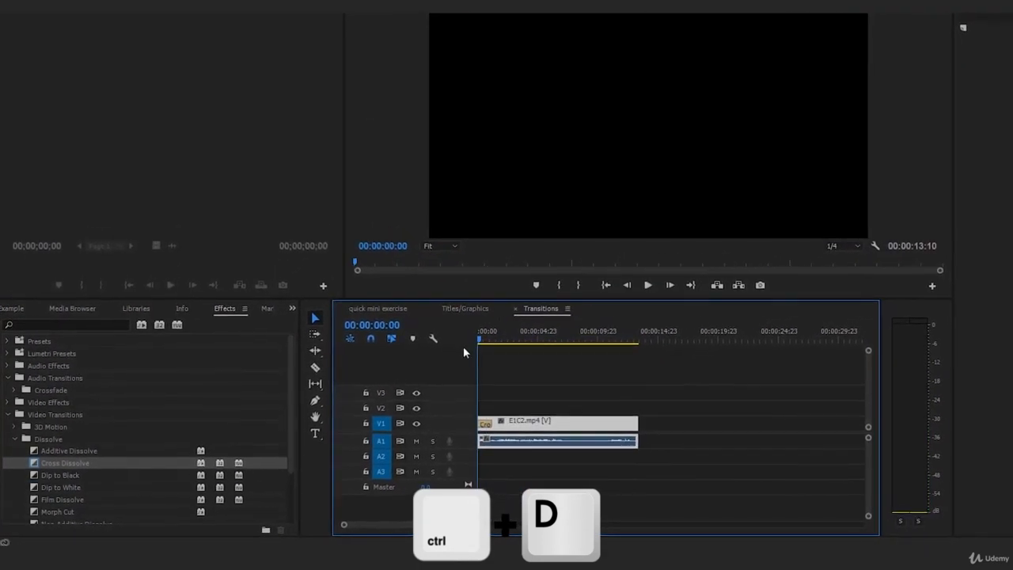
{"action": "key", "text": "space"}
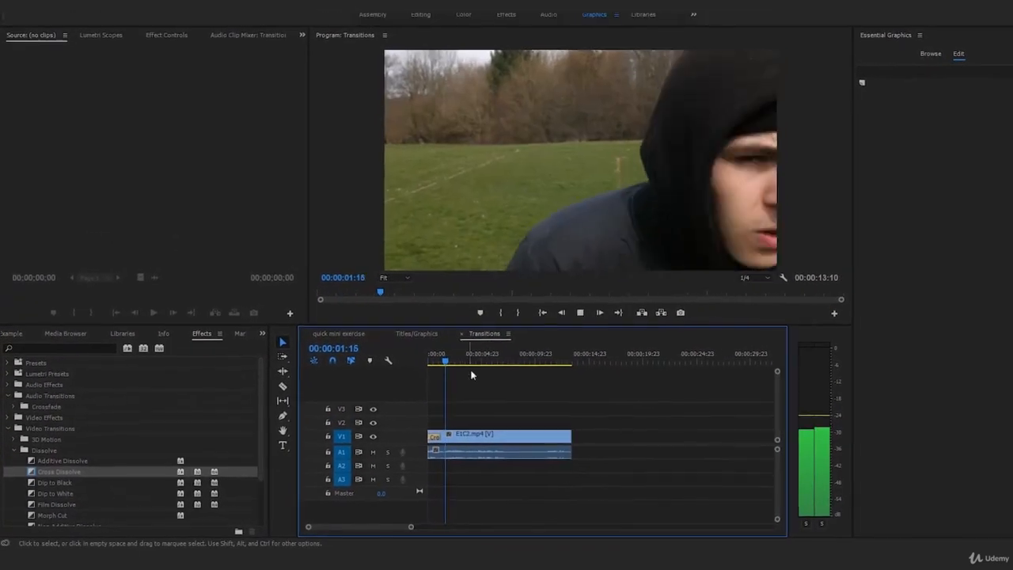
{"action": "left_click_drag", "start_coordinate": [440, 368], "coordinate": [414, 375]}
{"action": "key", "text": "ctrl+z"}
{"action": "key", "text": "ctrl+z"}
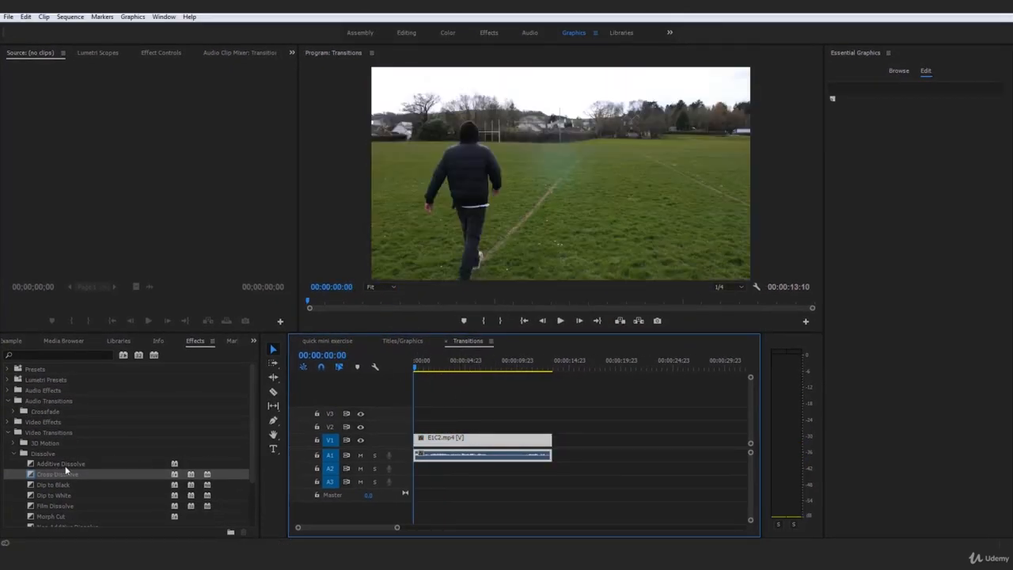
Make Dip to White the default transition, apply it with Ctrl+D, and preview it
{"action": "scroll", "coordinate": [84, 466], "scroll_direction": "down", "scroll_amount": 1}
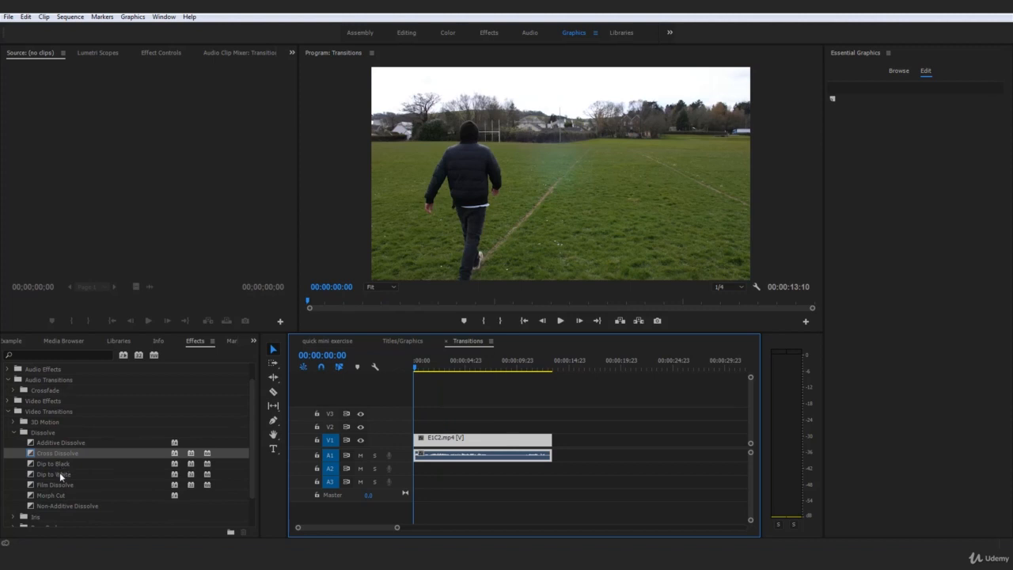
{"action": "right_click", "coordinate": [60, 475]}
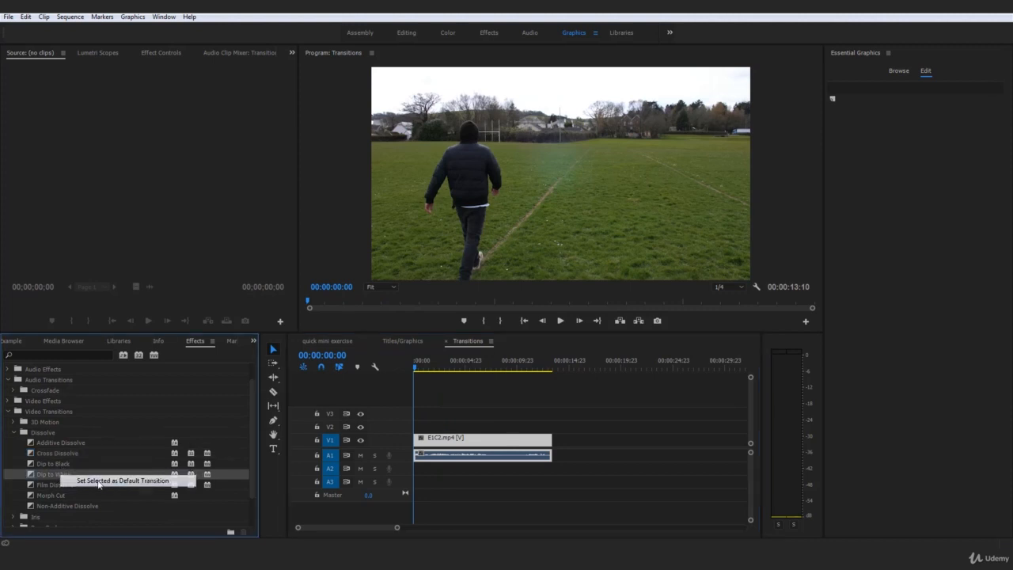
{"action": "left_click", "coordinate": [98, 481]}
{"action": "left_click", "coordinate": [466, 404]}
{"action": "key", "text": "ctrl+d"}
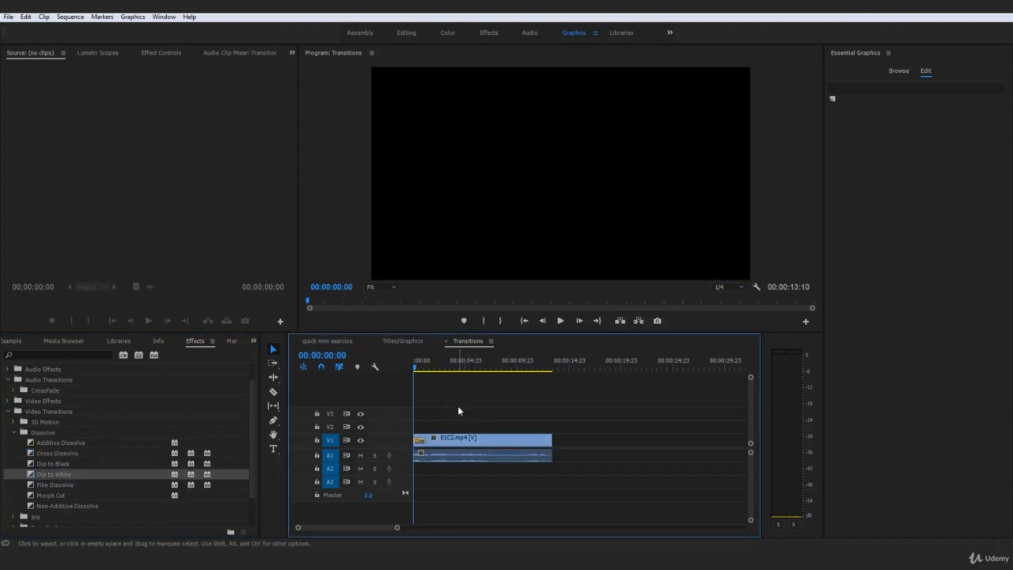
{"action": "key", "text": "space"}
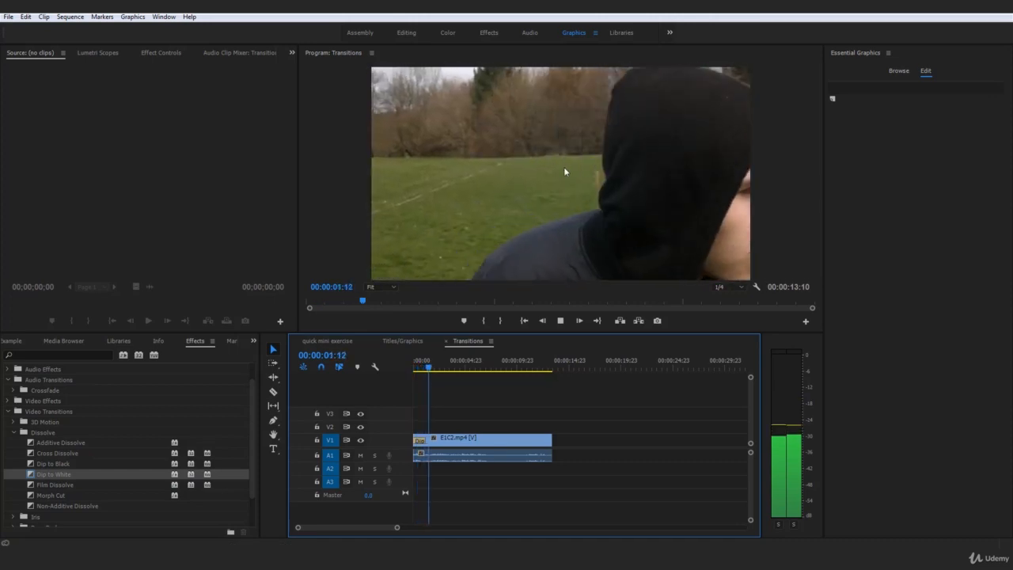
{"action": "left_click_drag", "start_coordinate": [418, 368], "coordinate": [376, 370]}
{"action": "key", "text": "space"}
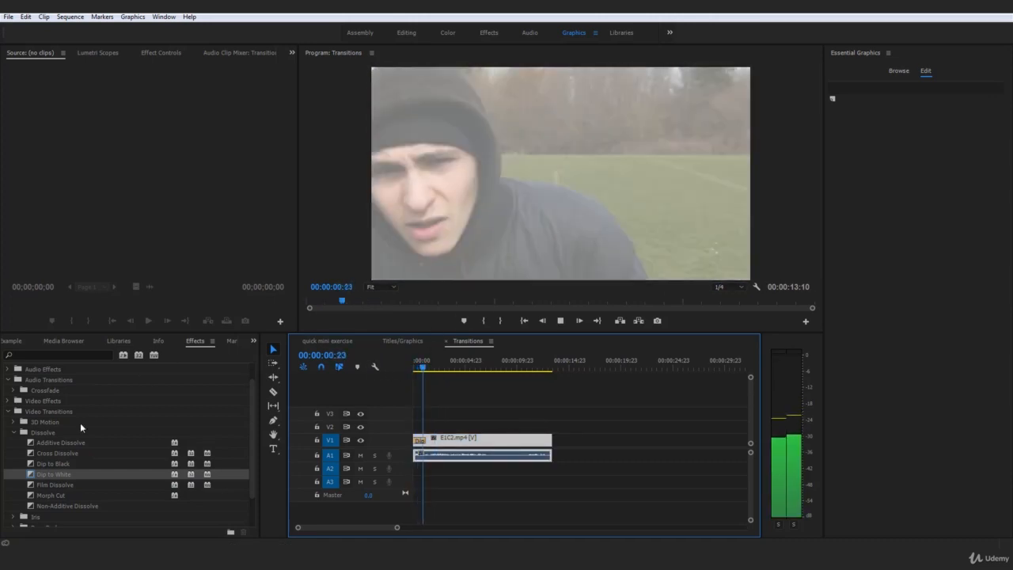
Restore Cross Dissolve as default, undo Dip to White, and drag Cross Dissolve onto E1C2.mp4's start
{"action": "left_click", "coordinate": [60, 453]}
{"action": "right_click", "coordinate": [60, 455]}
{"action": "left_click", "coordinate": [110, 466]}
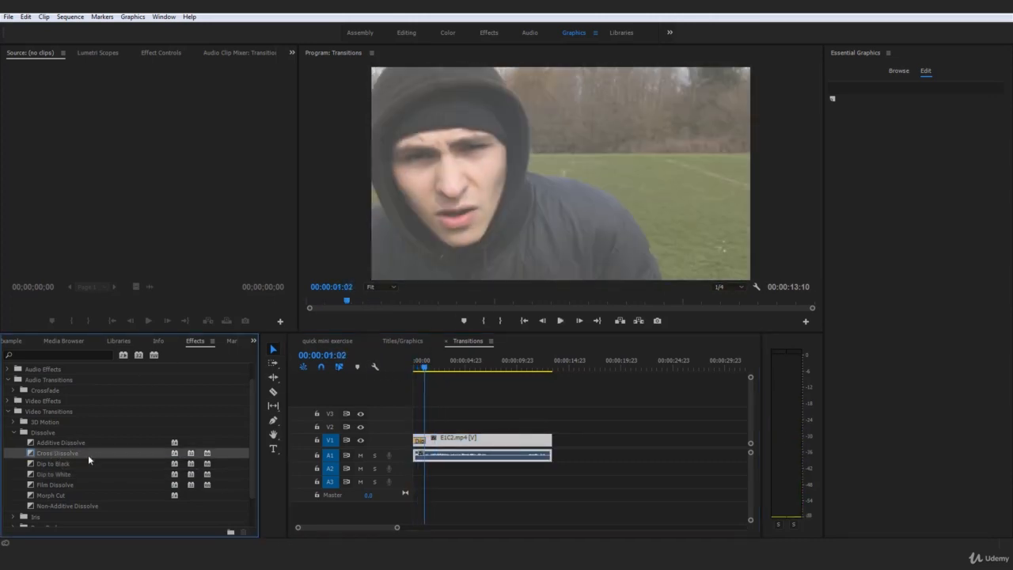
{"action": "left_click", "coordinate": [450, 415]}
{"action": "key", "text": "ctrl+z"}
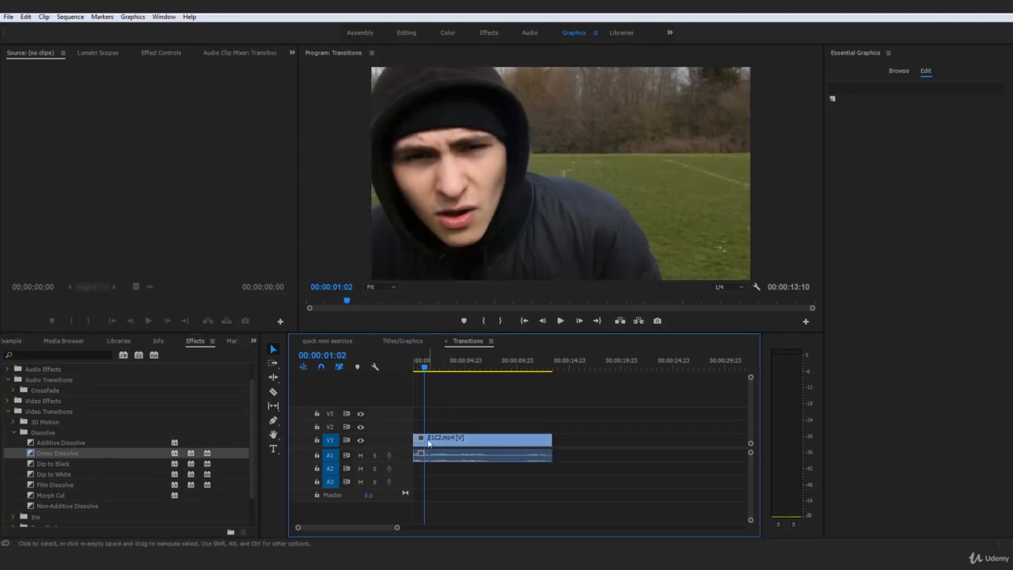
{"action": "left_click_drag", "start_coordinate": [445, 367], "coordinate": [414, 370]}
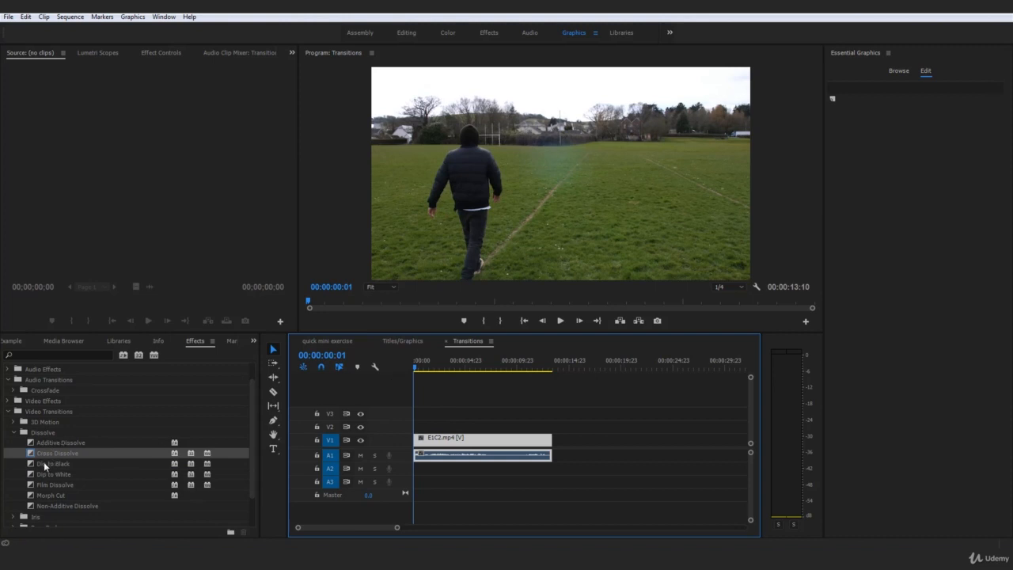
{"action": "left_click_drag", "start_coordinate": [48, 454], "coordinate": [418, 439]}
{"action": "key", "text": "space"}
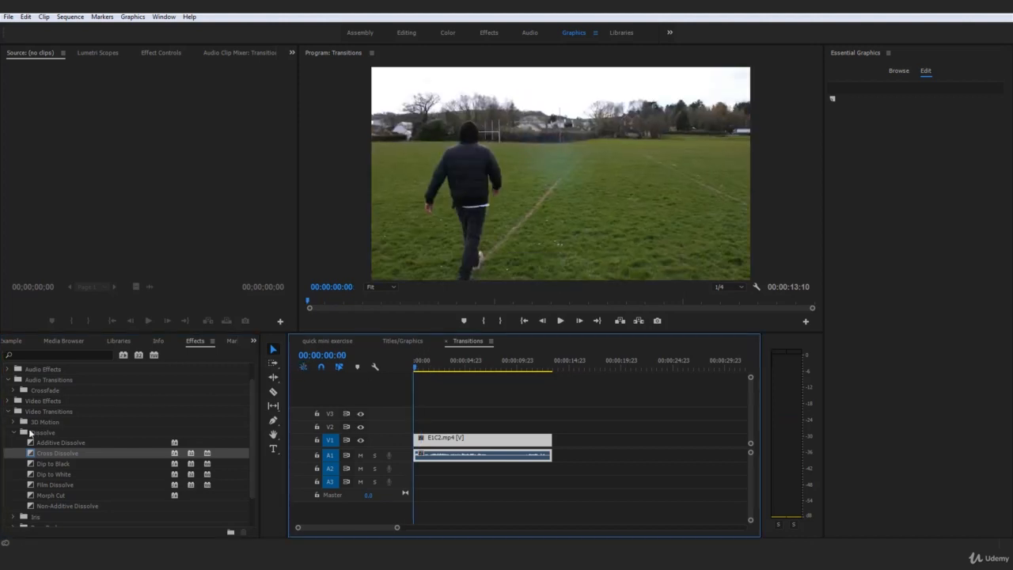
Expand 3D Motion, preview Flip Over on the clip's start, then undo it
{"action": "left_click", "coordinate": [12, 434]}
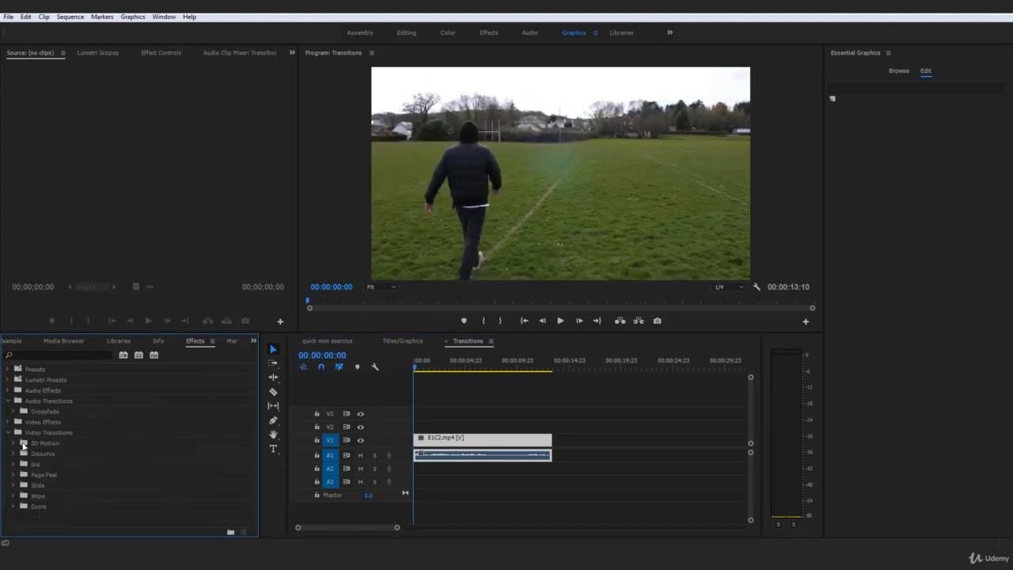
{"action": "left_click", "coordinate": [13, 444]}
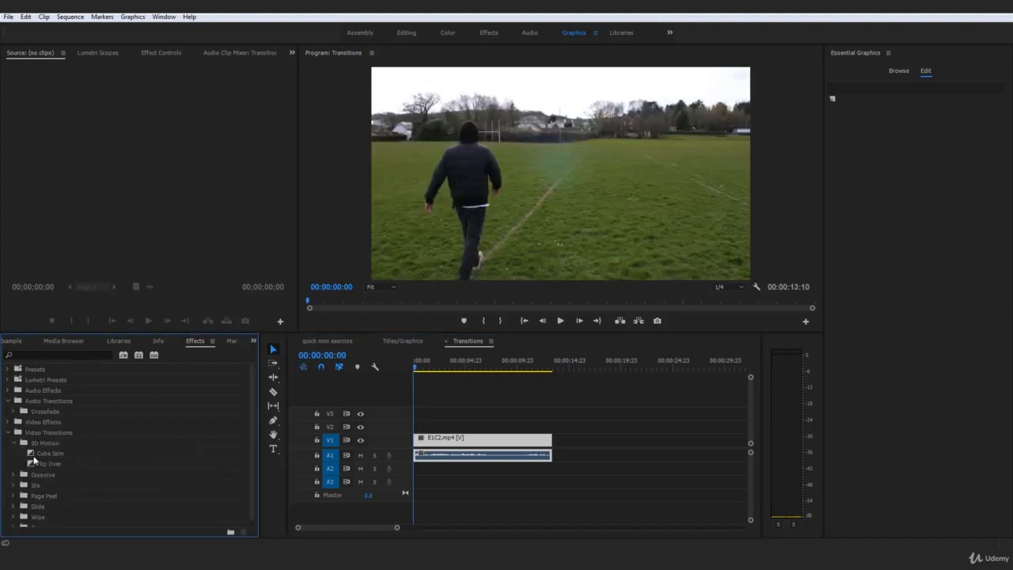
{"action": "left_click", "coordinate": [38, 455]}
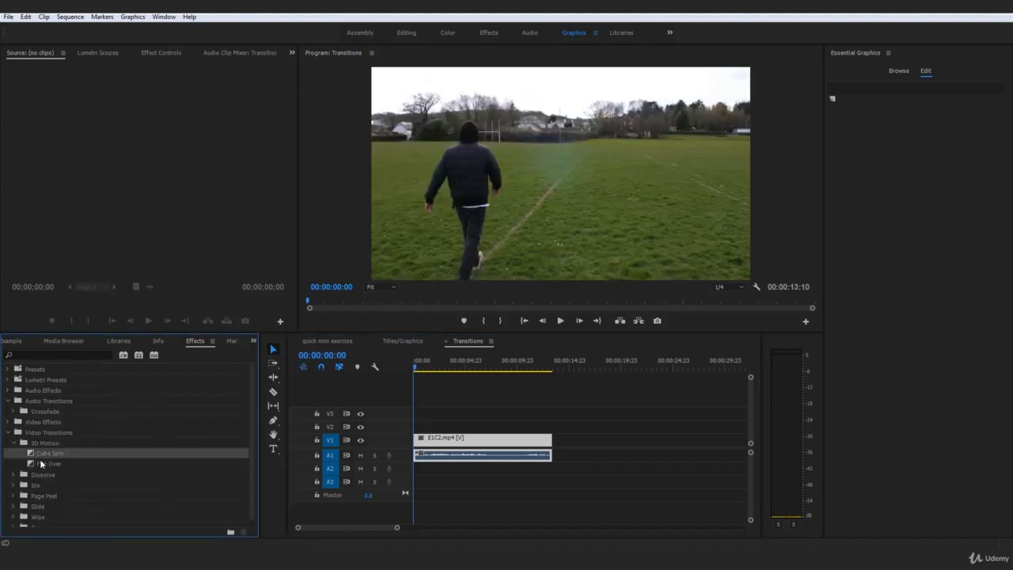
{"action": "left_click", "coordinate": [68, 463]}
{"action": "left_click_drag", "start_coordinate": [68, 462], "coordinate": [422, 440]}
{"action": "key", "text": "space"}
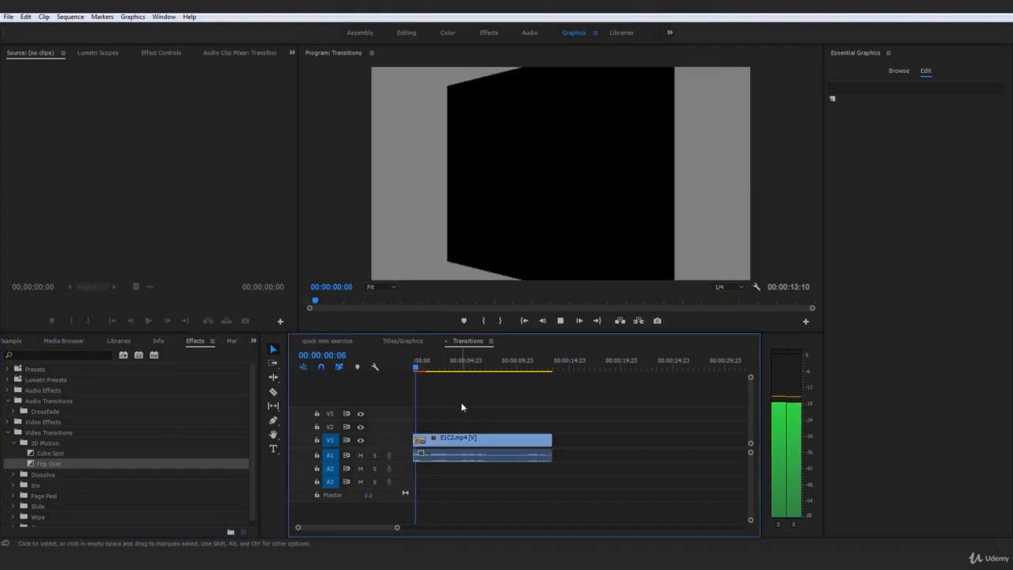
{"action": "key", "text": "space"}
{"action": "key", "text": "ctrl+z"}
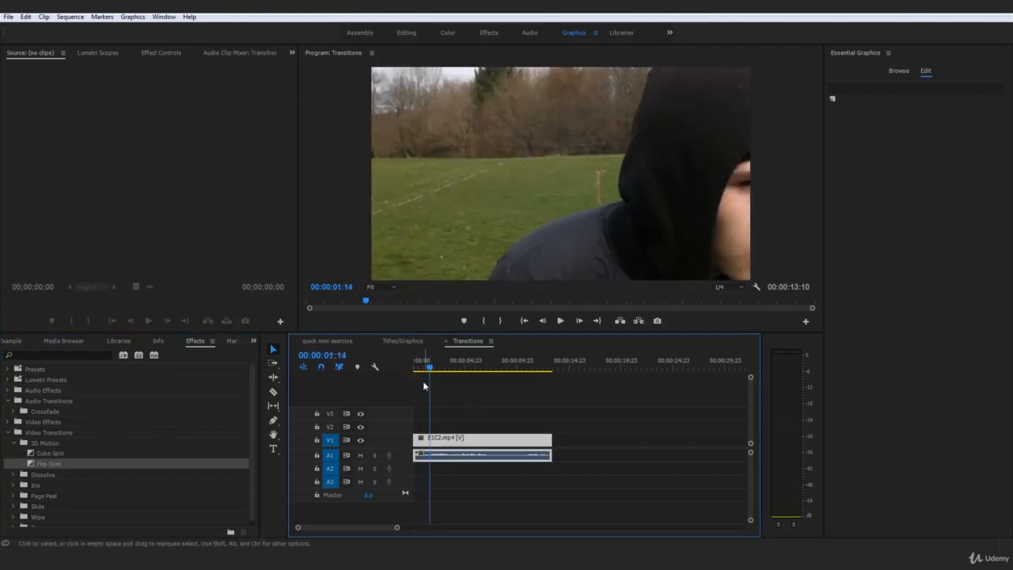
{"action": "left_click_drag", "start_coordinate": [421, 369], "coordinate": [407, 372]}
Expand Iris, preview Iris Diamond on the clip's start, then undo it
{"action": "scroll", "coordinate": [37, 453], "scroll_direction": "down", "scroll_amount": 1}
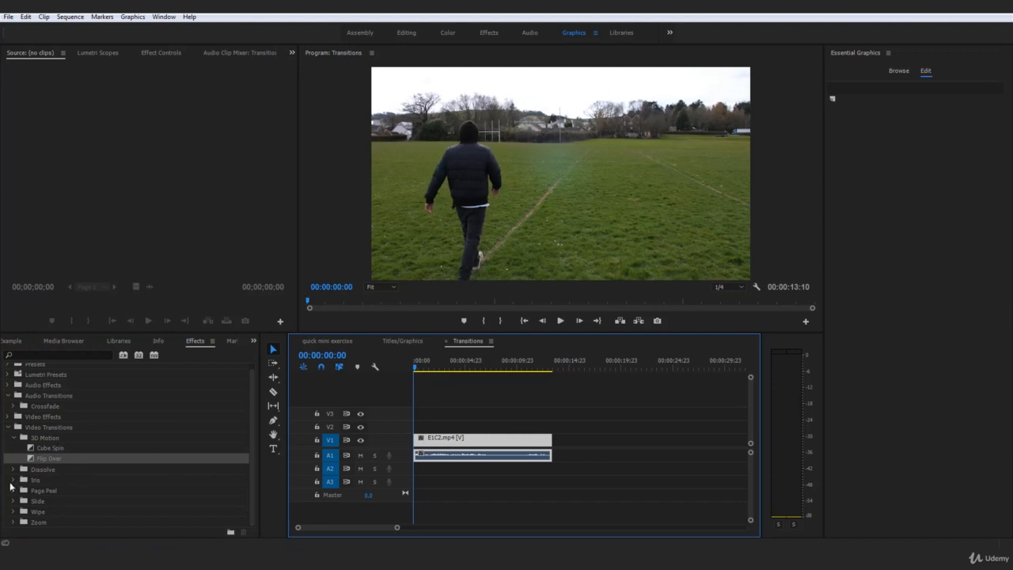
{"action": "left_click", "coordinate": [12, 481]}
{"action": "scroll", "coordinate": [33, 492], "scroll_direction": "down", "scroll_amount": 1}
{"action": "left_click_drag", "start_coordinate": [32, 481], "coordinate": [420, 441]}
{"action": "key", "text": "space"}
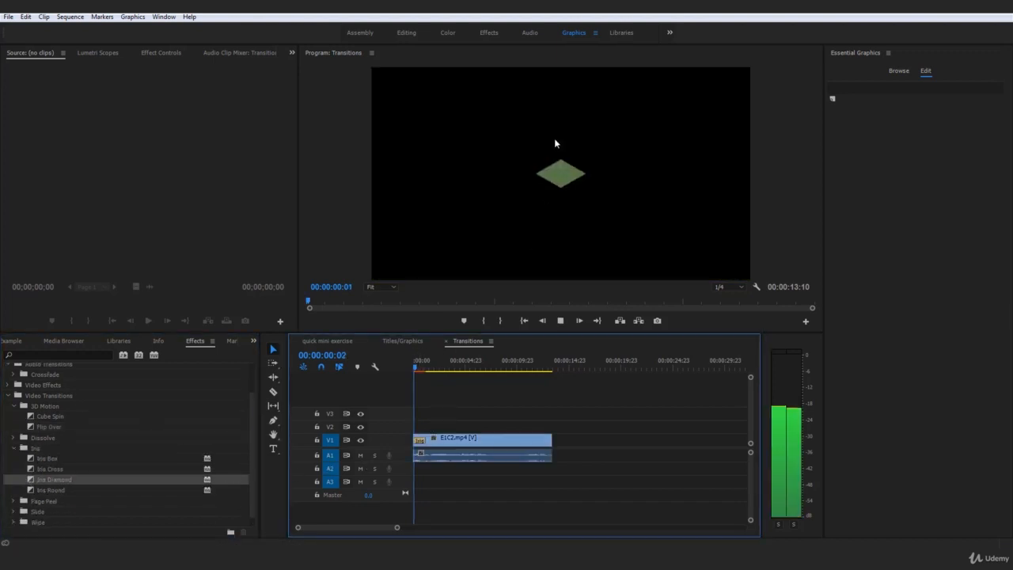
{"action": "left_click_drag", "start_coordinate": [429, 366], "coordinate": [402, 369]}
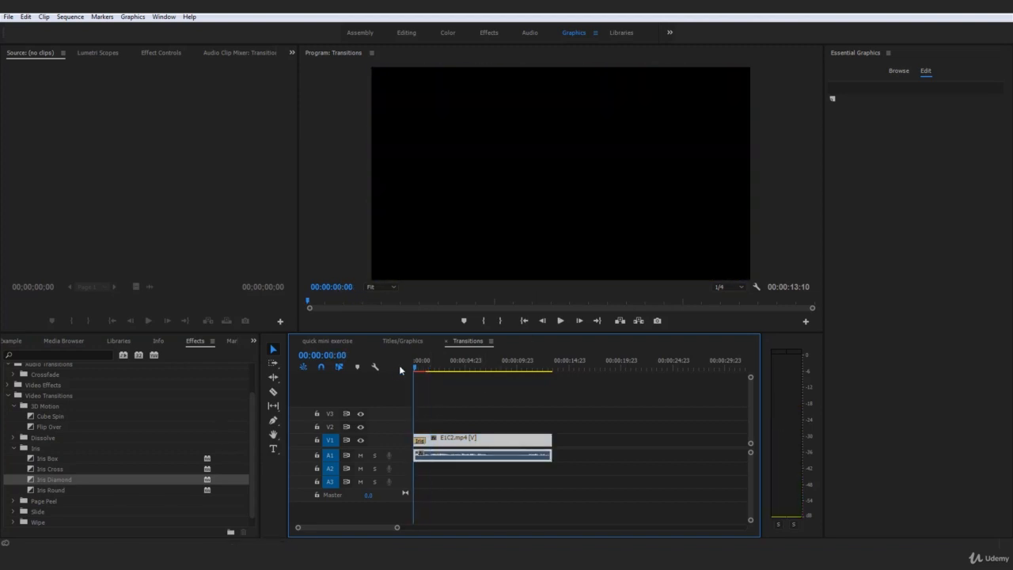
{"action": "key", "text": "space"}
{"action": "key", "text": "space"}
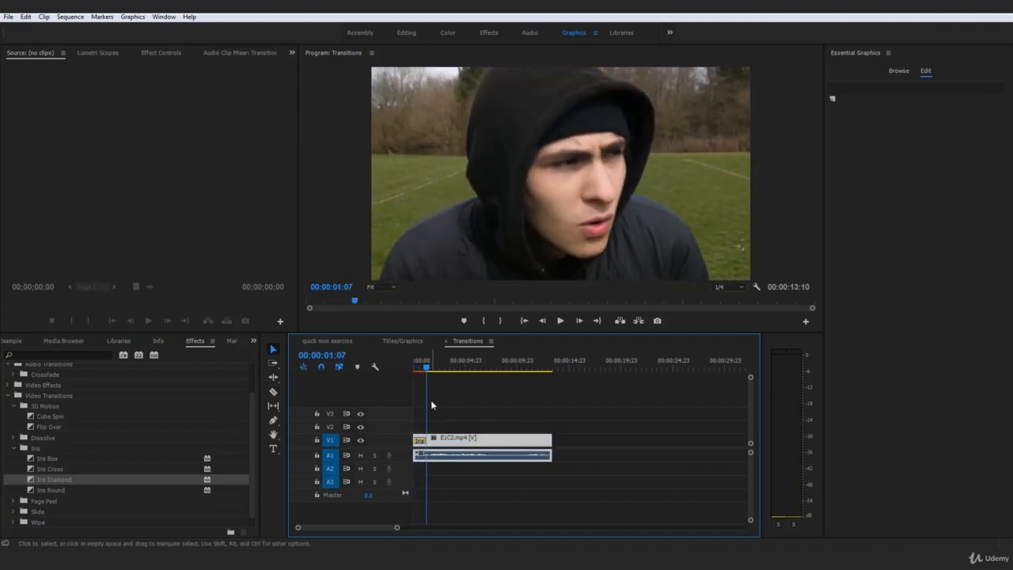
{"action": "key", "text": "ctrl+z"}
{"action": "left_click_drag", "start_coordinate": [425, 368], "coordinate": [415, 369]}
{"action": "scroll", "coordinate": [107, 448], "scroll_direction": "down", "scroll_amount": 1}
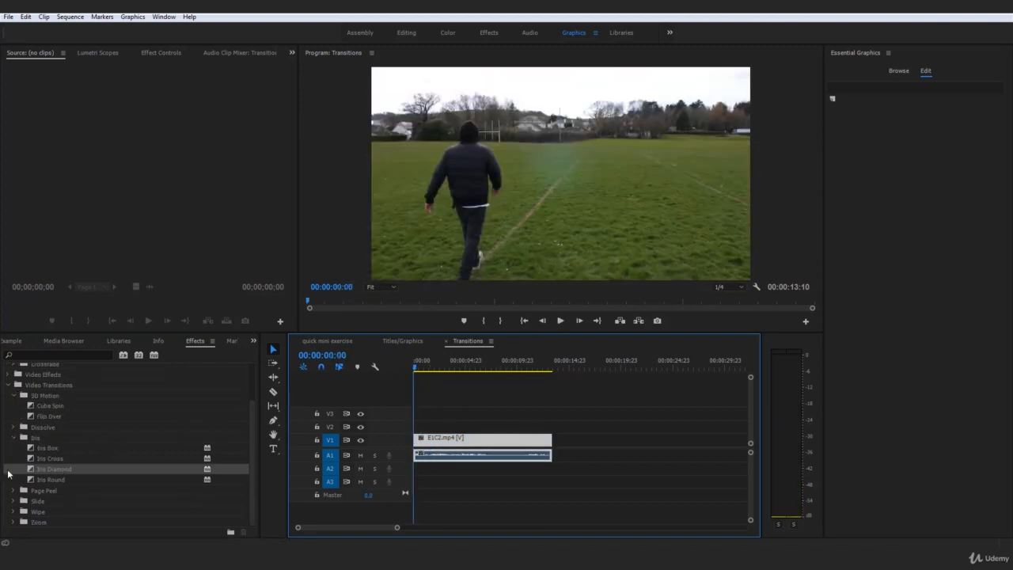
Place Page Peel on E1C2.mp4's start, preview it, then undo it
{"action": "left_click", "coordinate": [13, 438]}
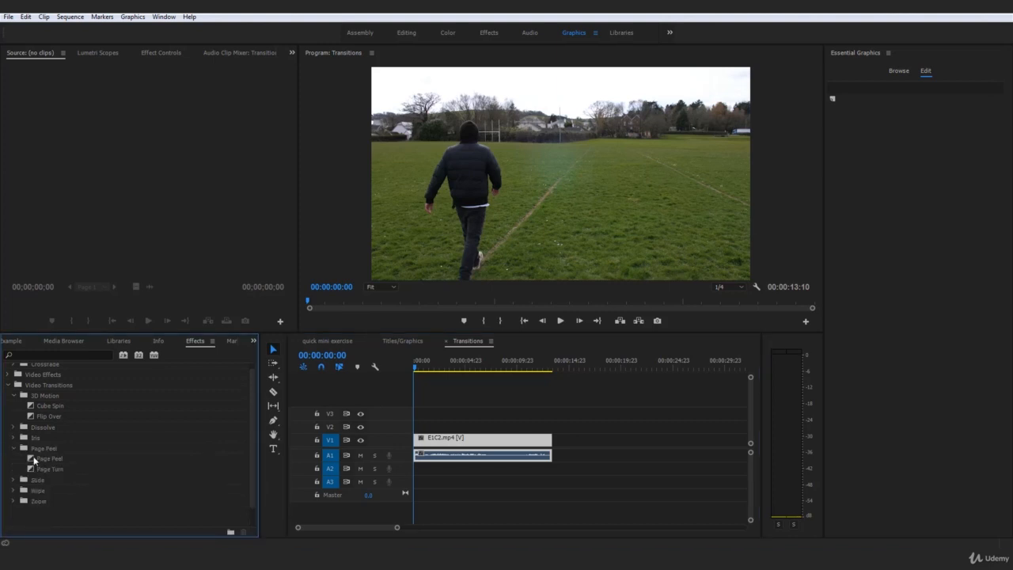
{"action": "left_click_drag", "start_coordinate": [30, 459], "coordinate": [136, 451]}
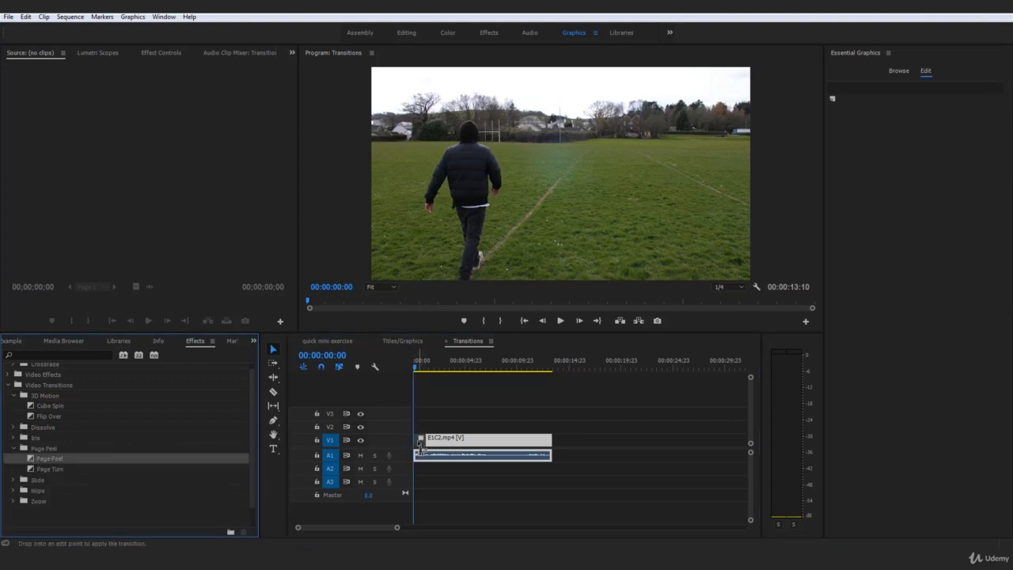
{"action": "left_click_drag", "start_coordinate": [421, 446], "coordinate": [421, 442]}
{"action": "key", "text": "space"}
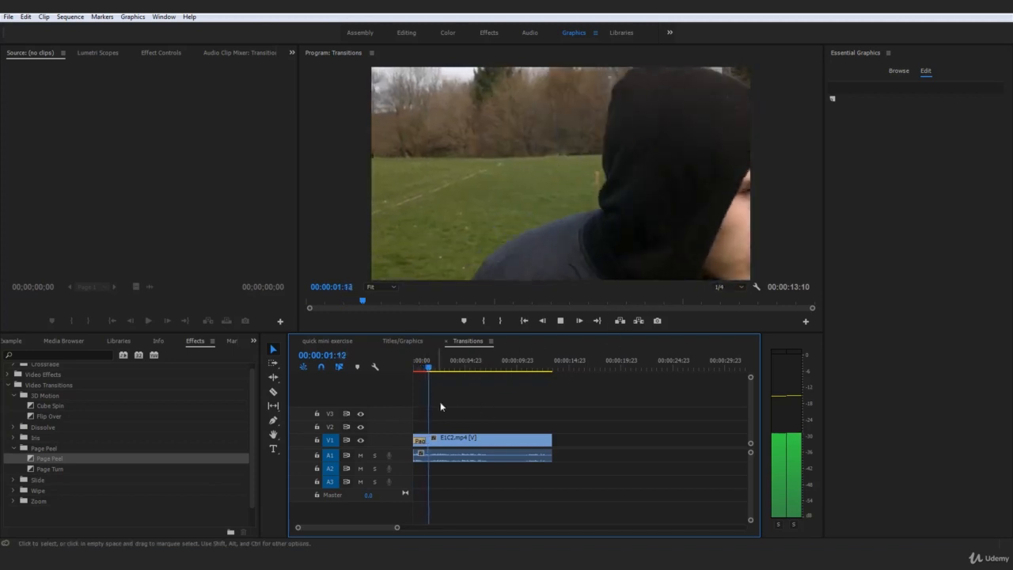
{"action": "left_click_drag", "start_coordinate": [431, 367], "coordinate": [409, 367]}
{"action": "key", "text": "space"}
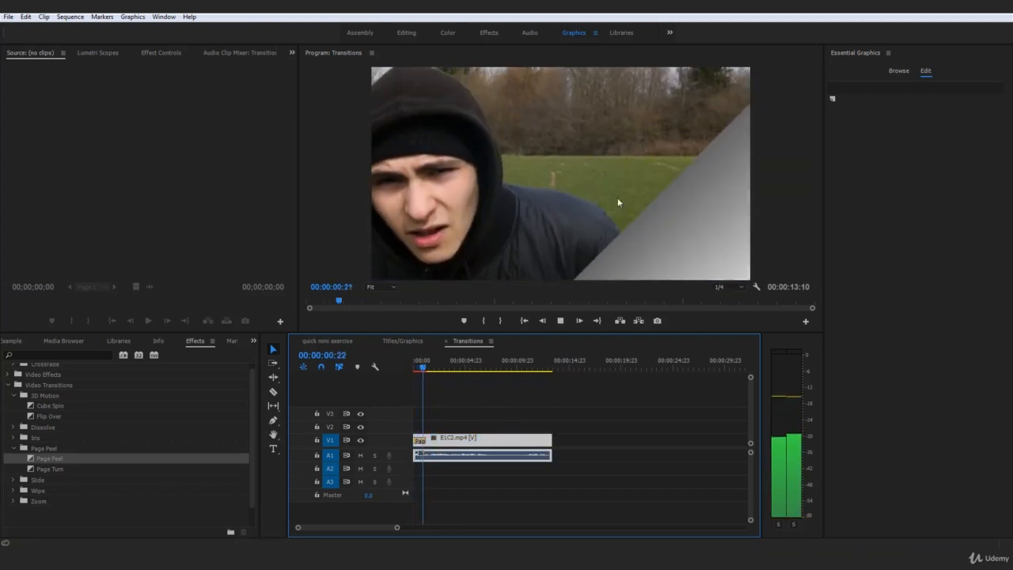
{"action": "key", "text": "space"}
{"action": "key", "text": "ctrl+z"}
Apply Page Turn to the clip's start, preview it twice, then remove it
{"action": "left_click_drag", "start_coordinate": [32, 470], "coordinate": [37, 470]}
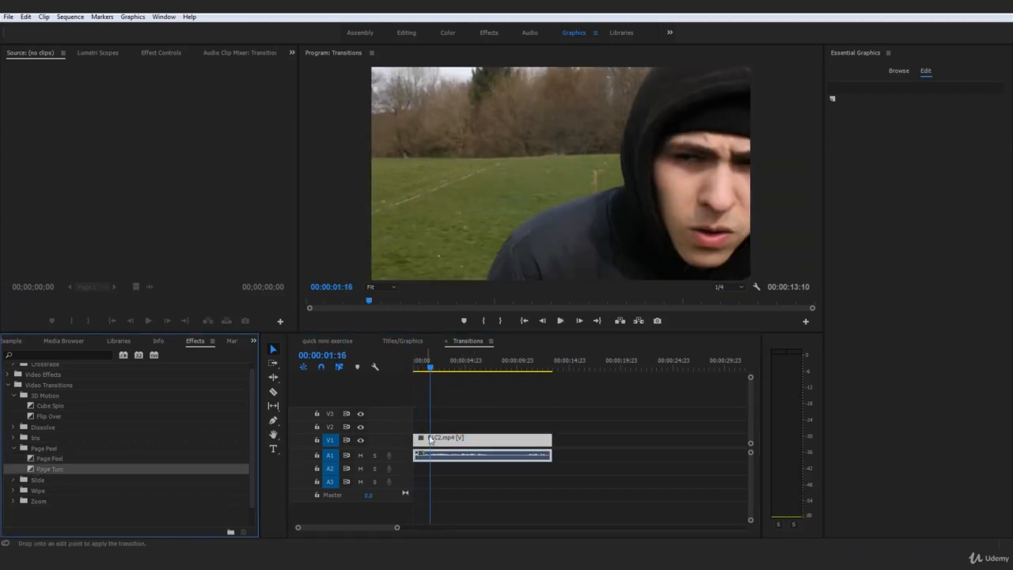
{"action": "left_click", "coordinate": [417, 355]}
{"action": "key", "text": "space"}
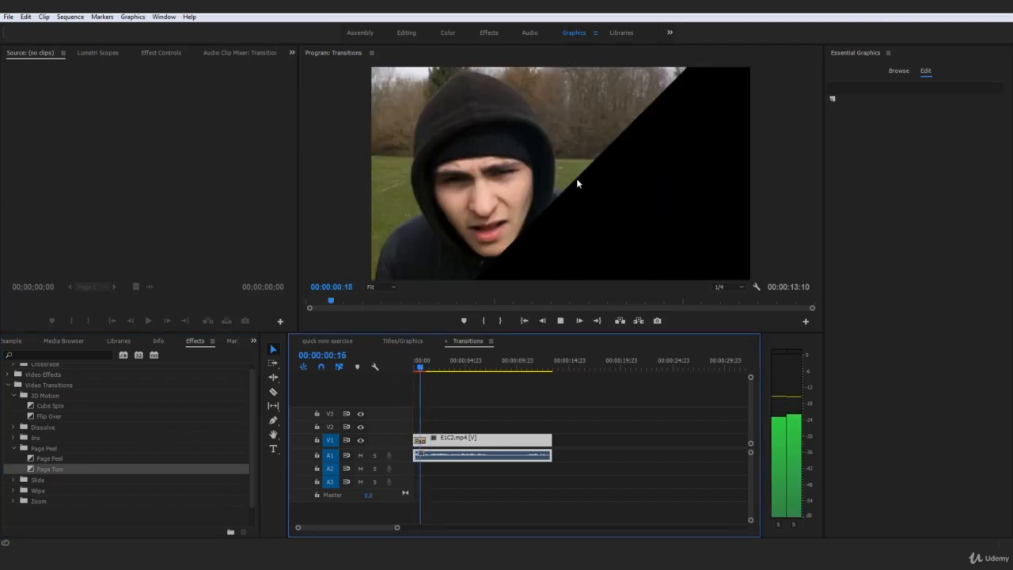
{"action": "key", "text": "space"}
{"action": "left_click", "coordinate": [408, 357]}
{"action": "key", "text": "space"}
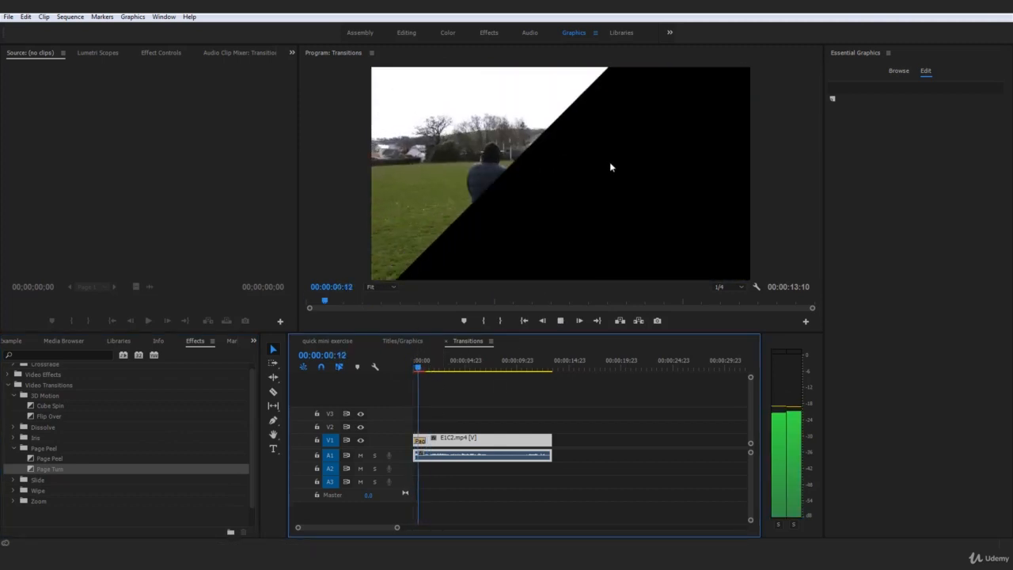
{"action": "left_click", "coordinate": [412, 369]}
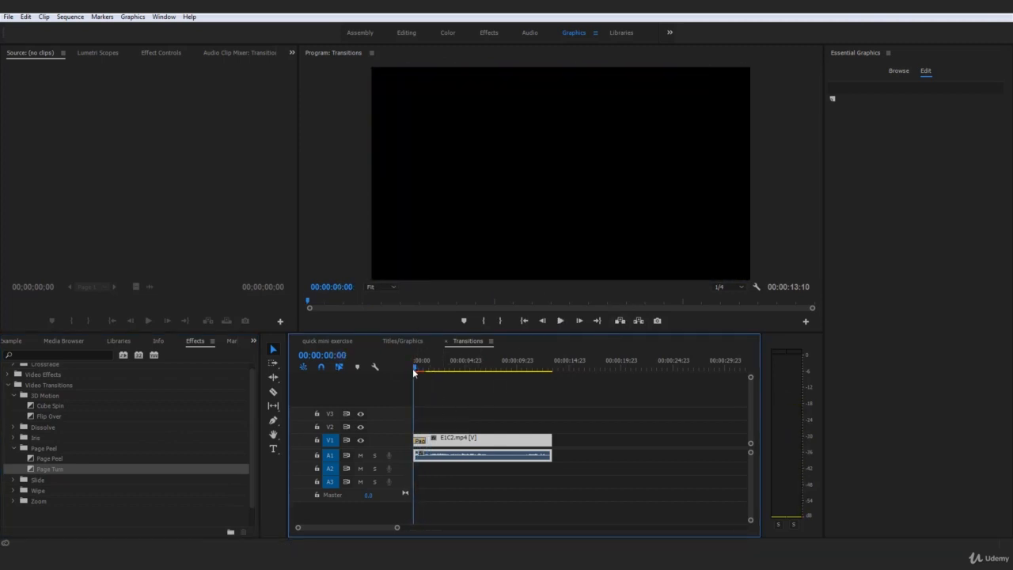
{"action": "key", "text": "space"}
{"action": "key", "text": "space"}
{"action": "key", "text": "ctrl+z"}
{"action": "left_click_drag", "start_coordinate": [425, 370], "coordinate": [395, 378]}
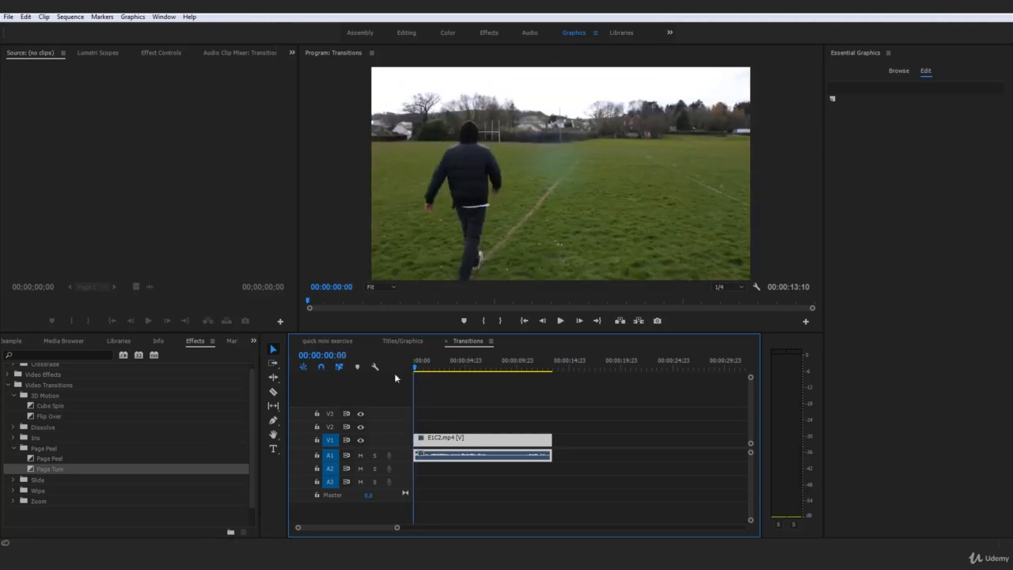
Expand the Slide group and preview Push, then Slide, on E1C2.mp4's start
{"action": "left_click", "coordinate": [13, 450]}
{"action": "left_click", "coordinate": [13, 459]}
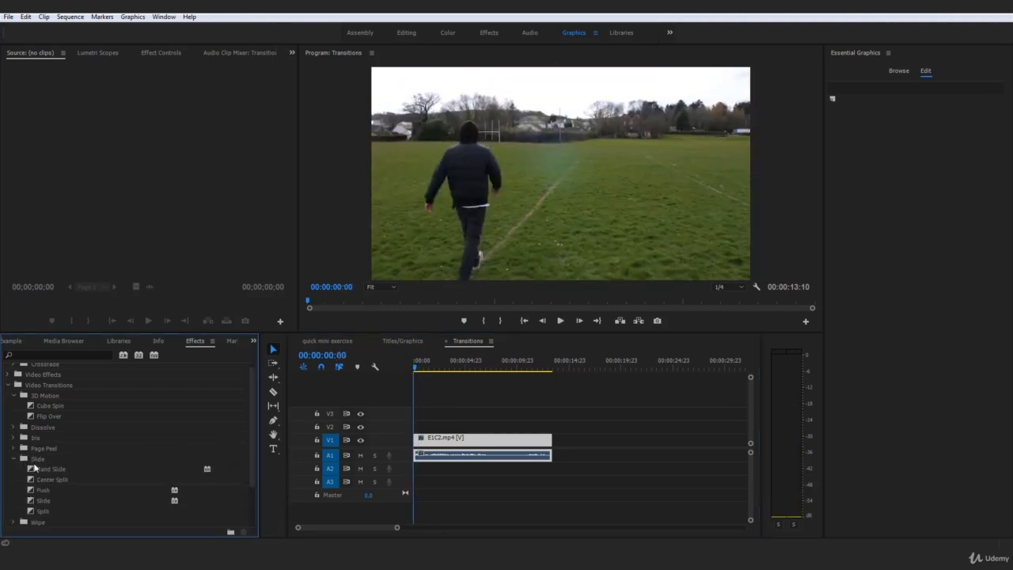
{"action": "scroll", "coordinate": [36, 491], "scroll_direction": "down", "scroll_amount": 1}
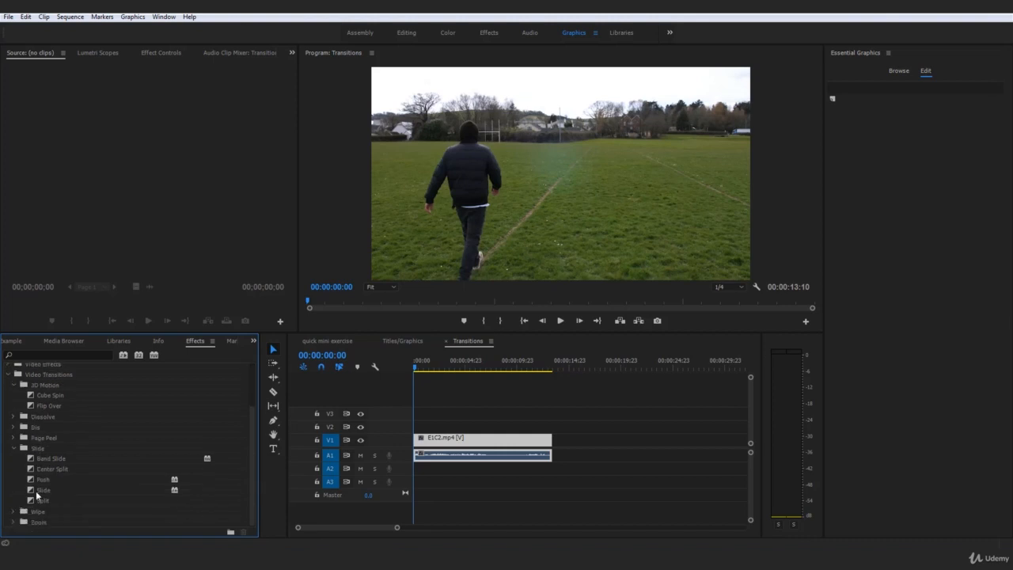
{"action": "left_click", "coordinate": [32, 480]}
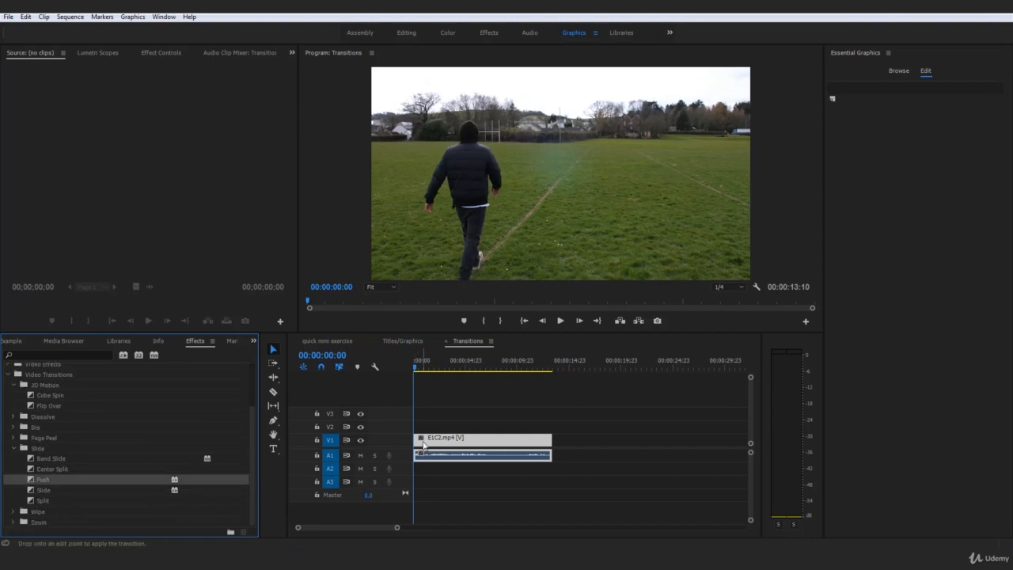
{"action": "left_click_drag", "start_coordinate": [423, 447], "coordinate": [425, 445]}
{"action": "key", "text": "space"}
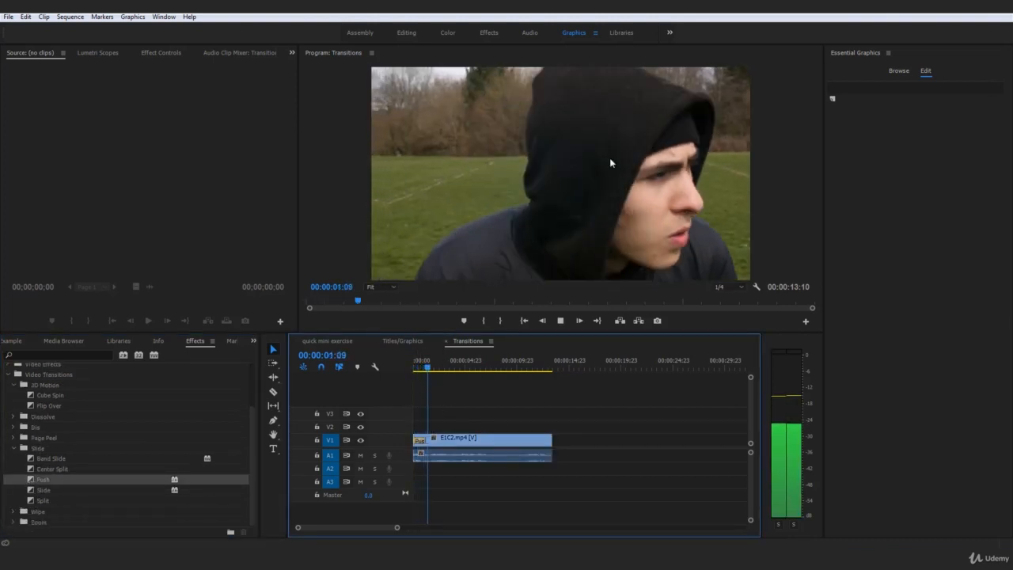
{"action": "key", "text": "space"}
{"action": "left_click_drag", "start_coordinate": [34, 490], "coordinate": [418, 439]}
{"action": "left_click_drag", "start_coordinate": [421, 365], "coordinate": [393, 369]}
{"action": "key", "text": "space"}
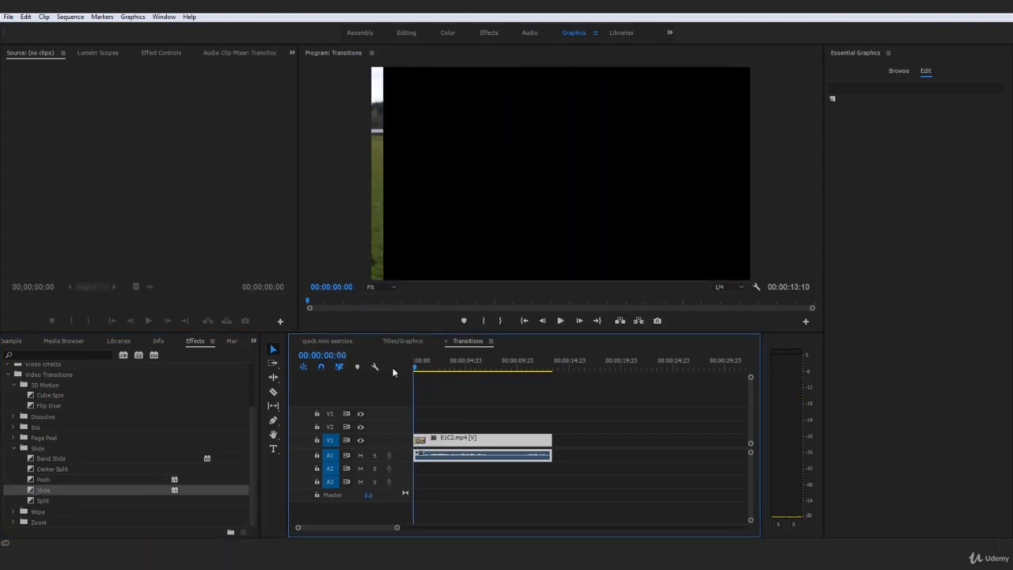
{"action": "key", "text": "space"}
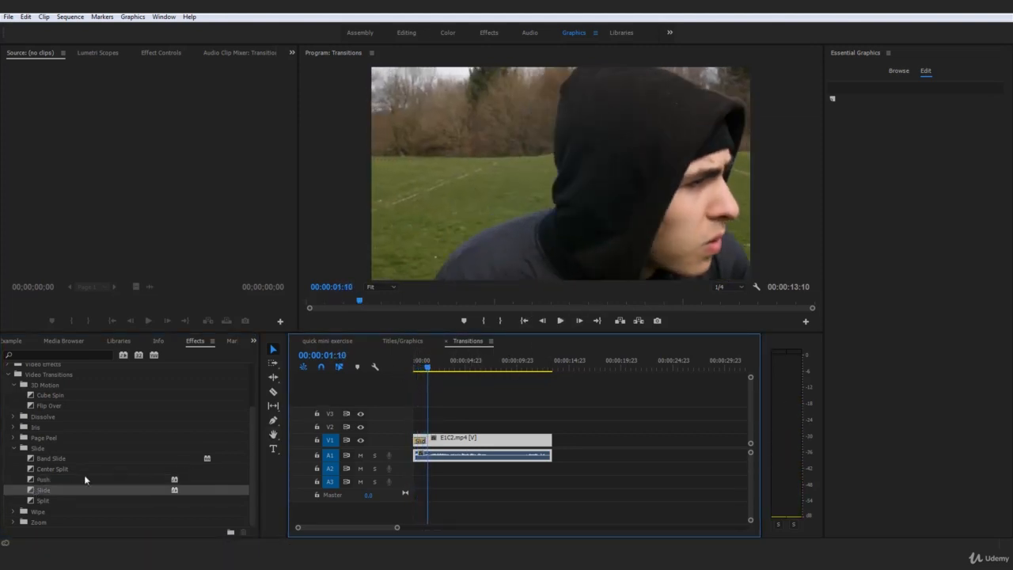
Preview Split and then Band Slide on the clip's start, and collapse the Slide group
{"action": "left_click_drag", "start_coordinate": [36, 502], "coordinate": [508, 439]}
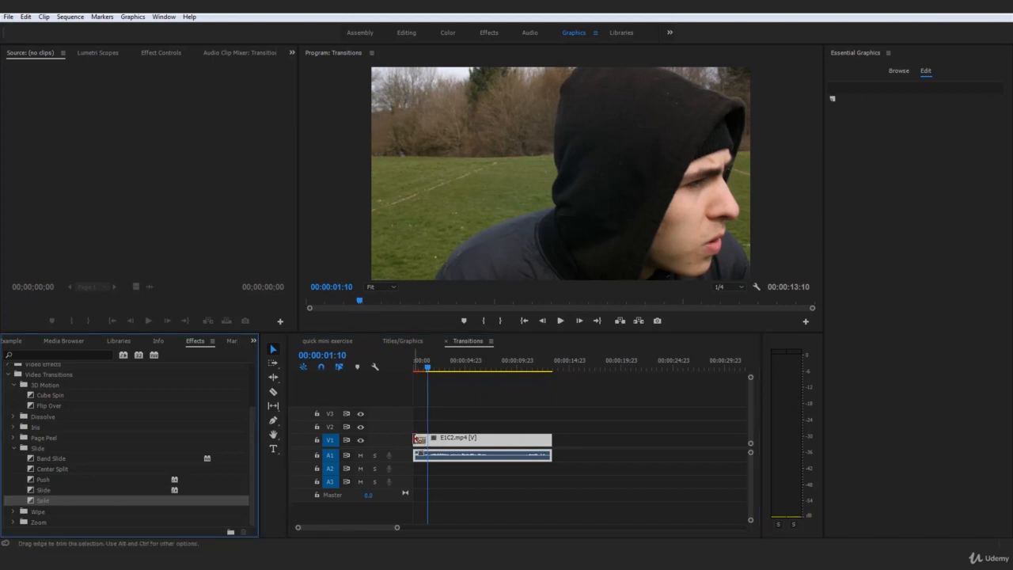
{"action": "left_click_drag", "start_coordinate": [428, 365], "coordinate": [406, 367]}
{"action": "key", "text": "space"}
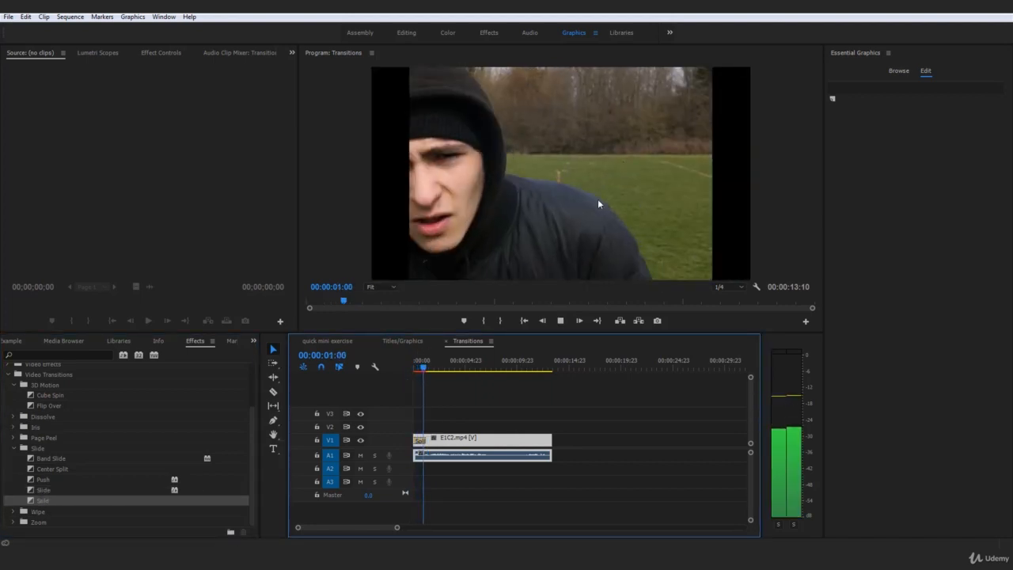
{"action": "key", "text": "space"}
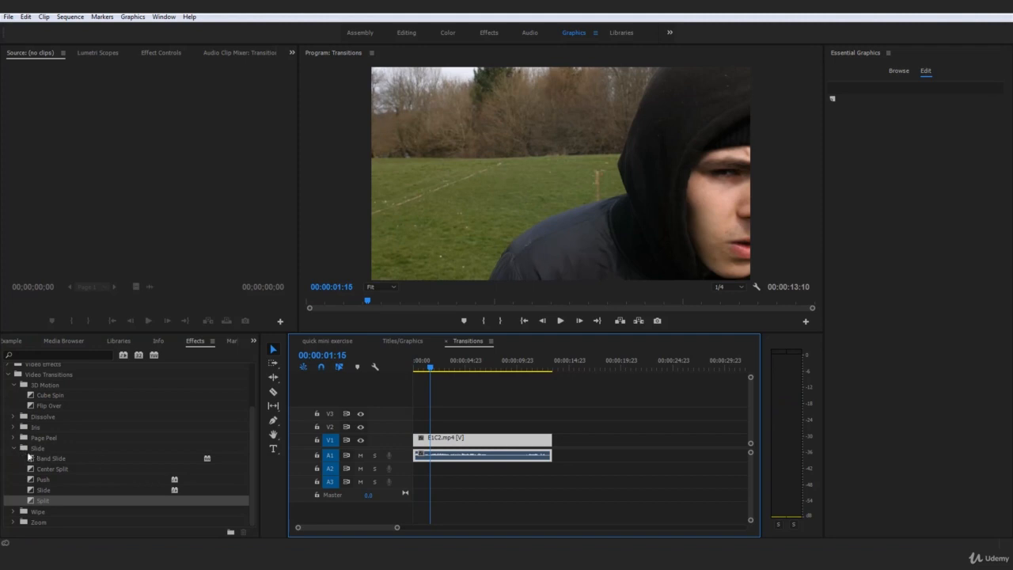
{"action": "left_click", "coordinate": [35, 459]}
{"action": "left_click_drag", "start_coordinate": [420, 448], "coordinate": [419, 447]}
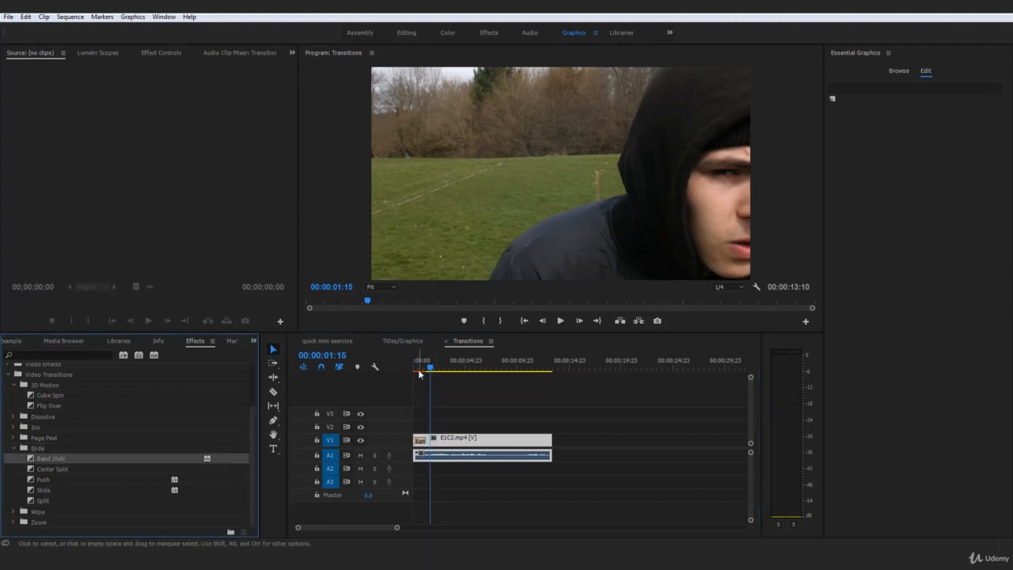
{"action": "left_click", "coordinate": [365, 374]}
{"action": "key", "text": "Home"}
{"action": "key", "text": "space"}
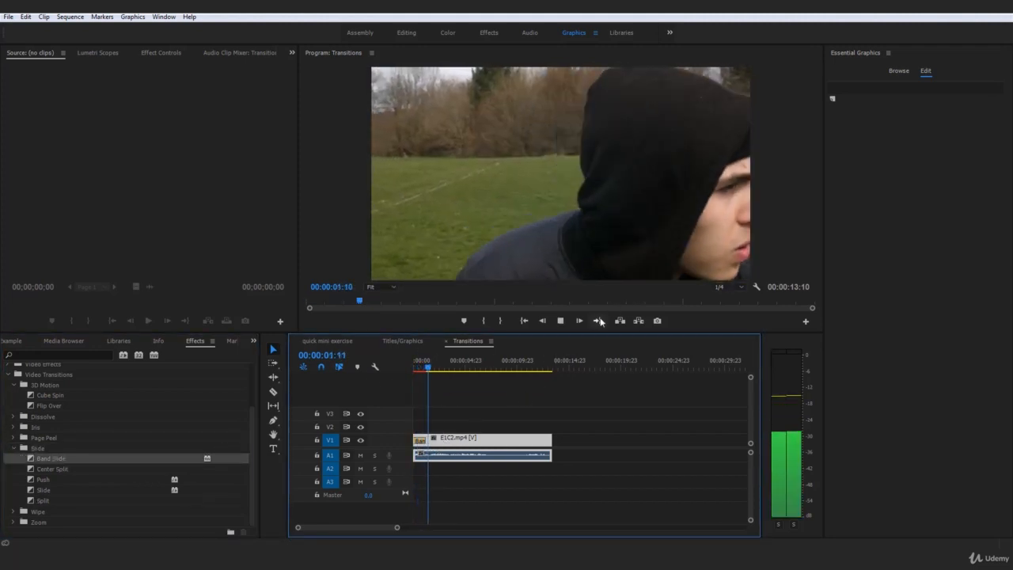
{"action": "key", "text": "space"}
{"action": "left_click", "coordinate": [14, 449]}
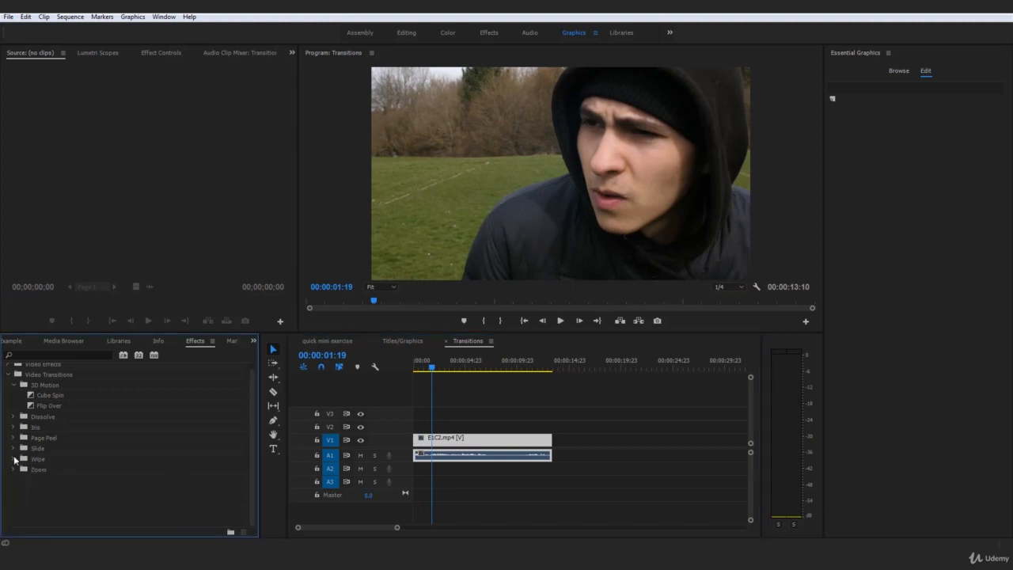
Expand Wipe, preview Radial Wipe on E1C2.mp4's start, undo it, and scroll to the list's end
{"action": "left_click", "coordinate": [15, 460]}
{"action": "scroll", "coordinate": [43, 468], "scroll_direction": "up", "scroll_amount": 1}
{"action": "scroll", "coordinate": [44, 477], "scroll_direction": "down", "scroll_amount": 5}
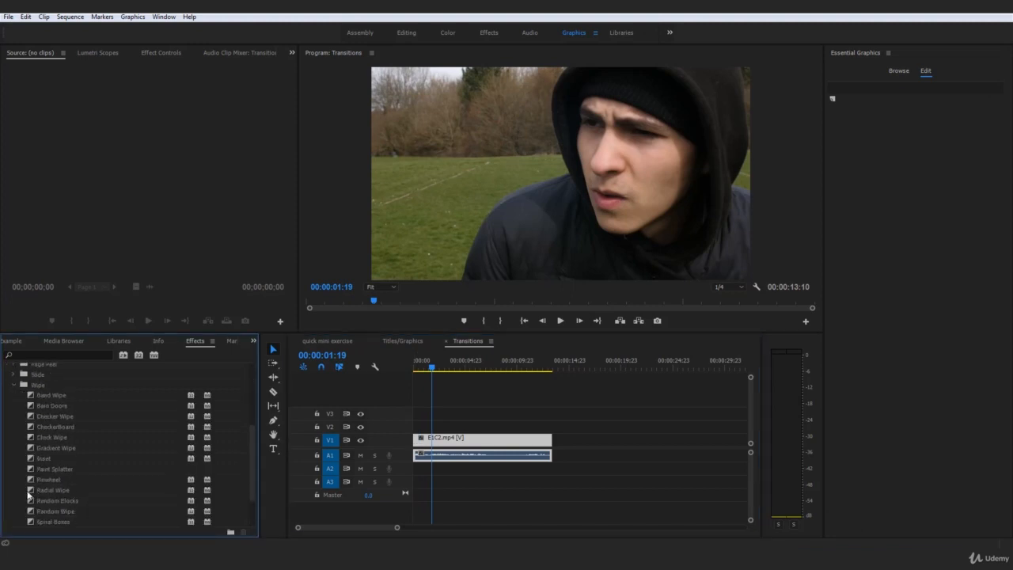
{"action": "left_click_drag", "start_coordinate": [30, 493], "coordinate": [243, 485]}
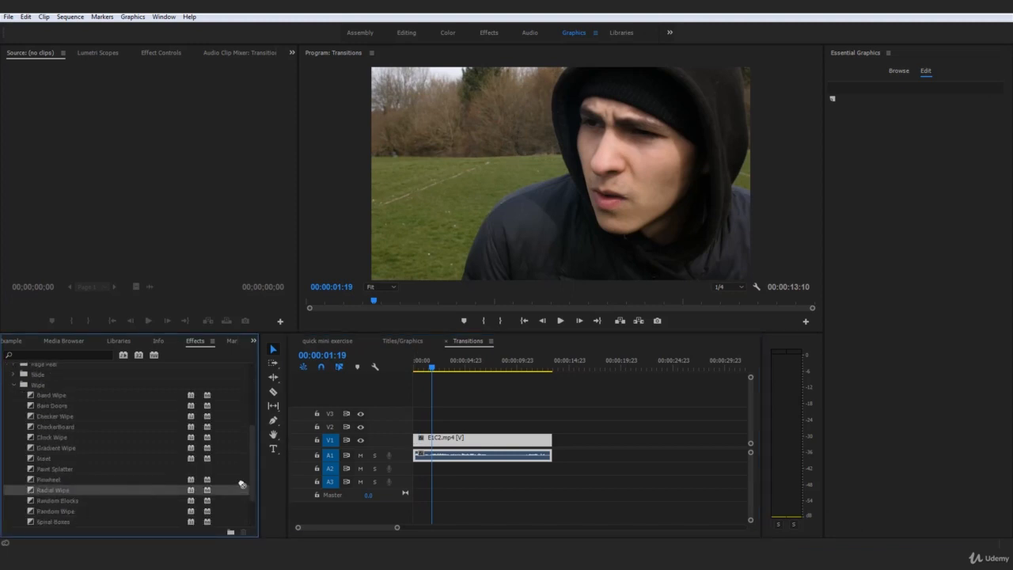
{"action": "left_click_drag", "start_coordinate": [417, 444], "coordinate": [419, 440]}
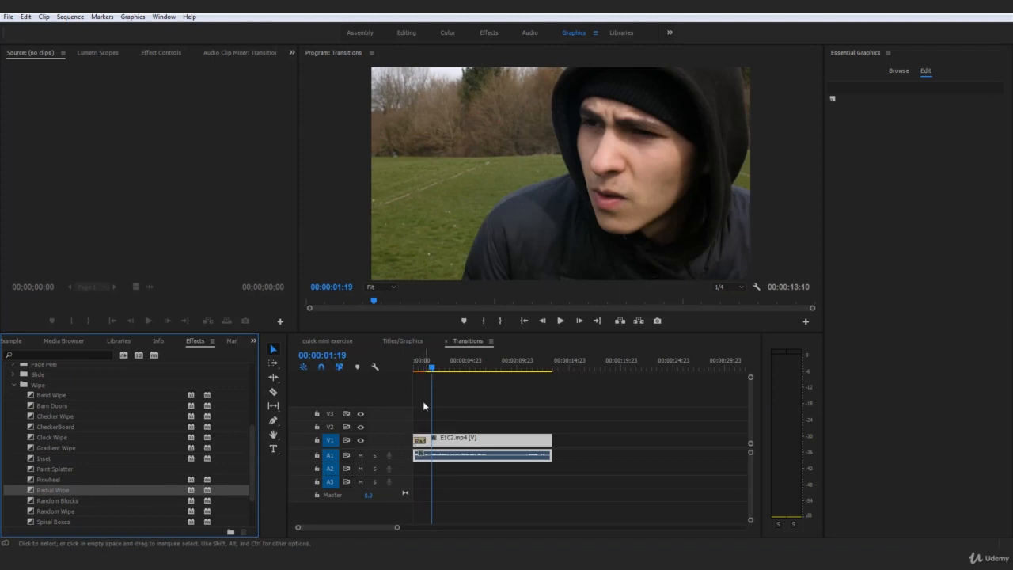
{"action": "key", "text": "Home"}
{"action": "key", "text": "space"}
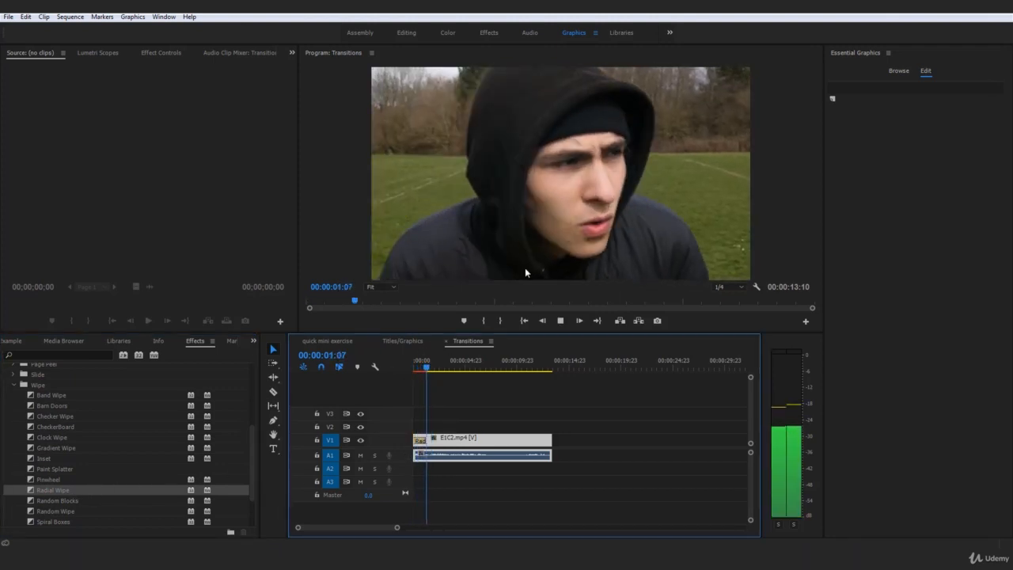
{"action": "key", "text": "space"}
{"action": "key", "text": "ctrl+z"}
{"action": "left_click_drag", "start_coordinate": [423, 365], "coordinate": [409, 366]}
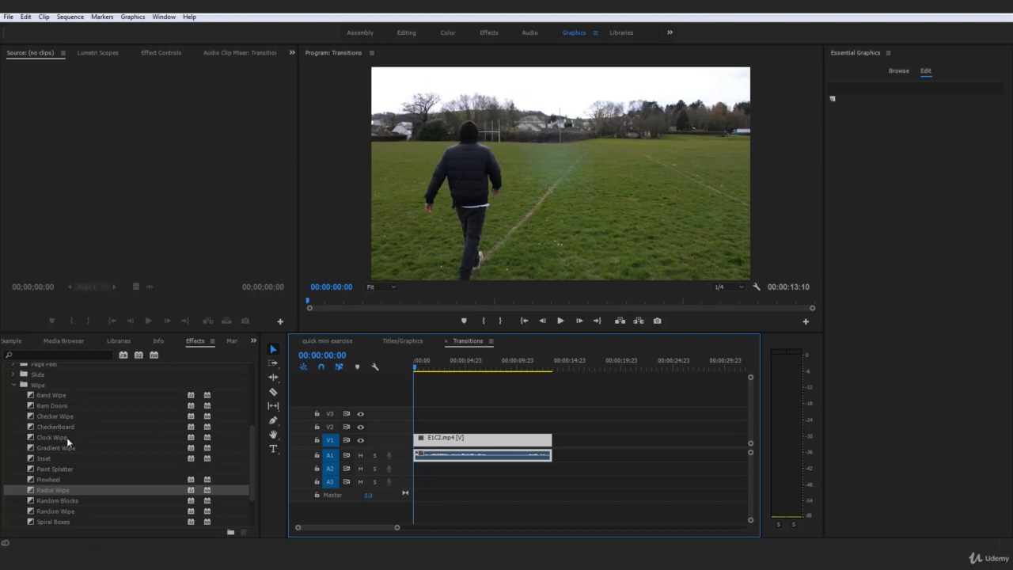
{"action": "scroll", "coordinate": [68, 442], "scroll_direction": "down", "scroll_amount": 1}
{"action": "scroll", "coordinate": [81, 480], "scroll_direction": "down", "scroll_amount": 1}
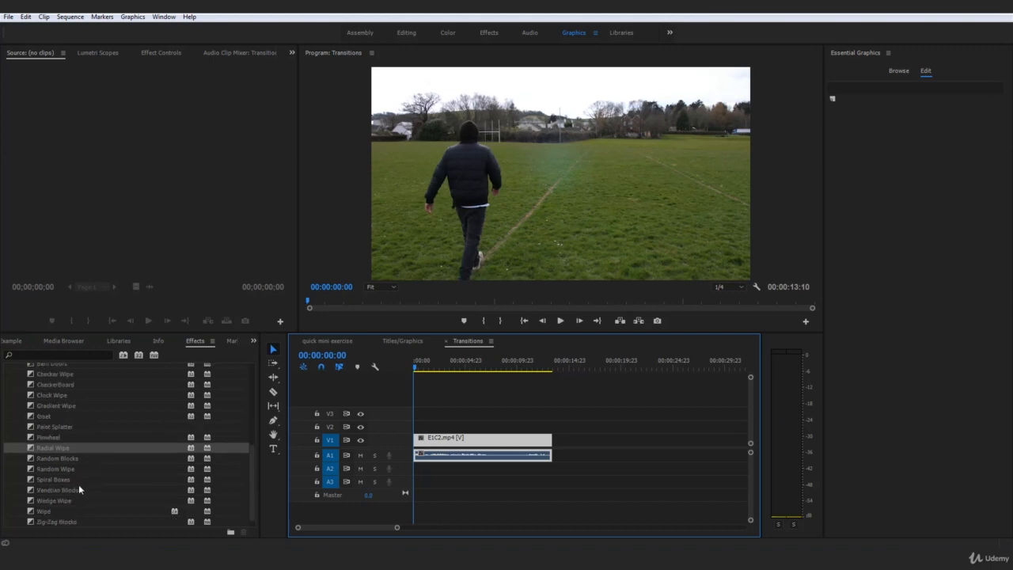
{"action": "scroll", "coordinate": [57, 500], "scroll_direction": "down", "scroll_amount": 1}
Apply the Wipe transition to E1C2.mp4's start and preview it twice
{"action": "left_click_drag", "start_coordinate": [41, 502], "coordinate": [419, 440]}
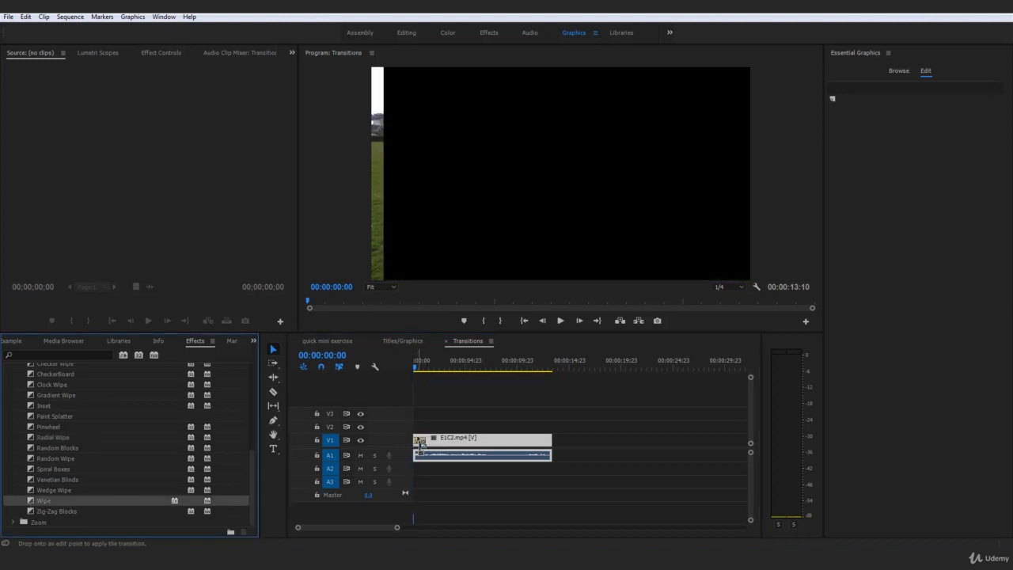
{"action": "key", "text": "space"}
{"action": "left_click_drag", "start_coordinate": [430, 369], "coordinate": [390, 370]}
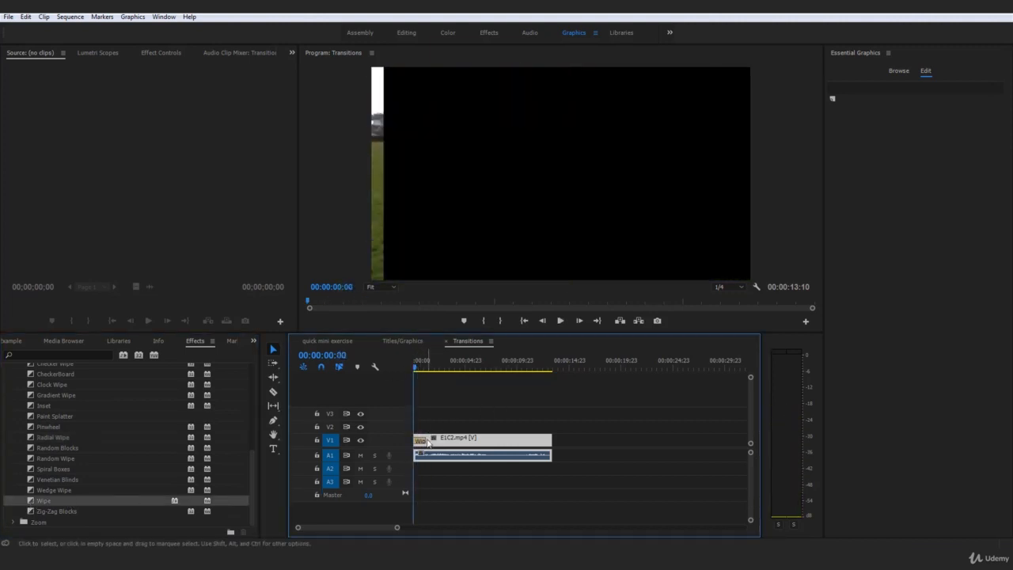
{"action": "key", "text": "space"}
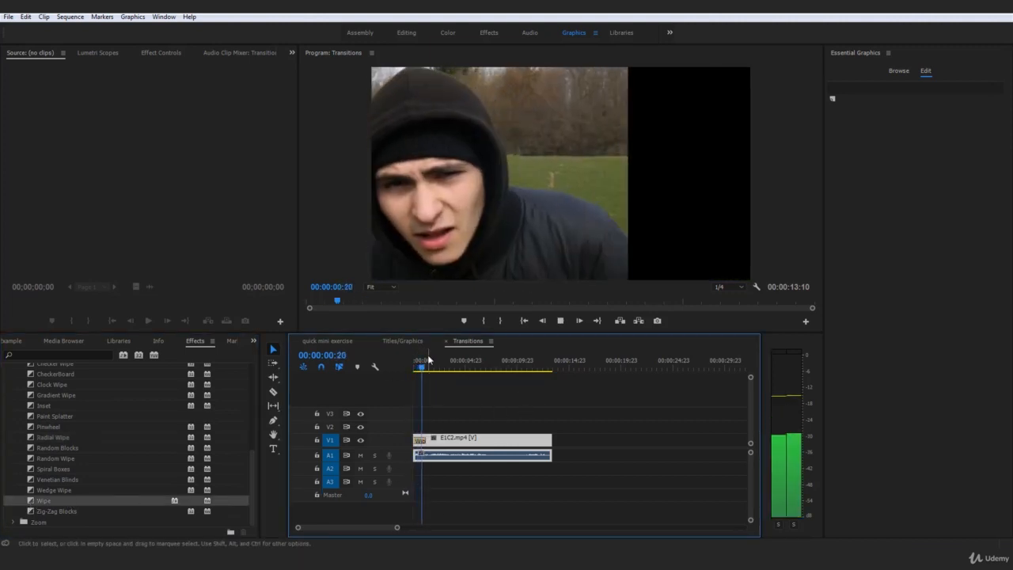
{"action": "left_click_drag", "start_coordinate": [419, 365], "coordinate": [385, 366]}
Lengthen the Wipe transition to about 1:15, preview it, then shorten it again
{"action": "left_click", "coordinate": [544, 412]}
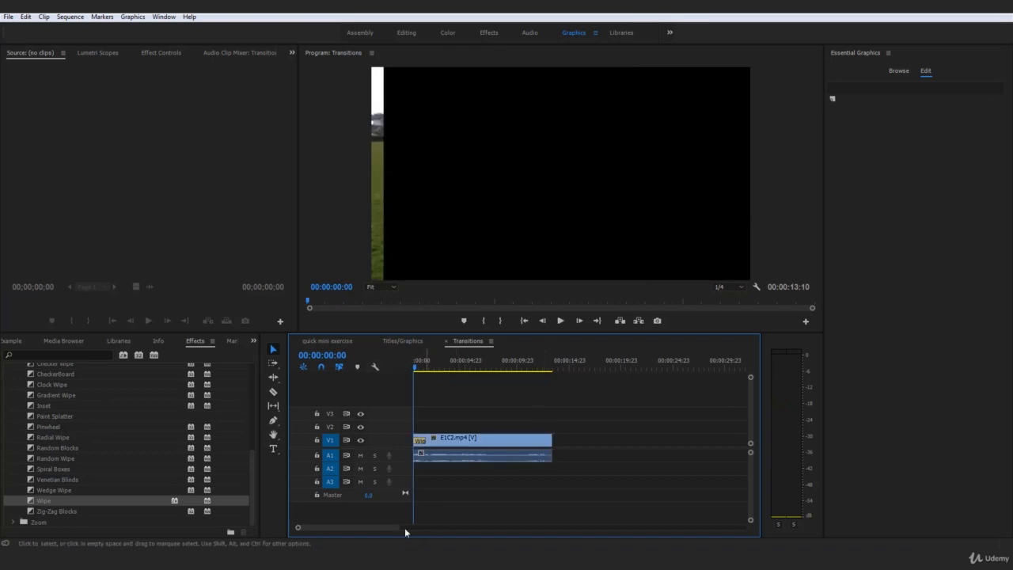
{"action": "left_click_drag", "start_coordinate": [395, 530], "coordinate": [347, 535]}
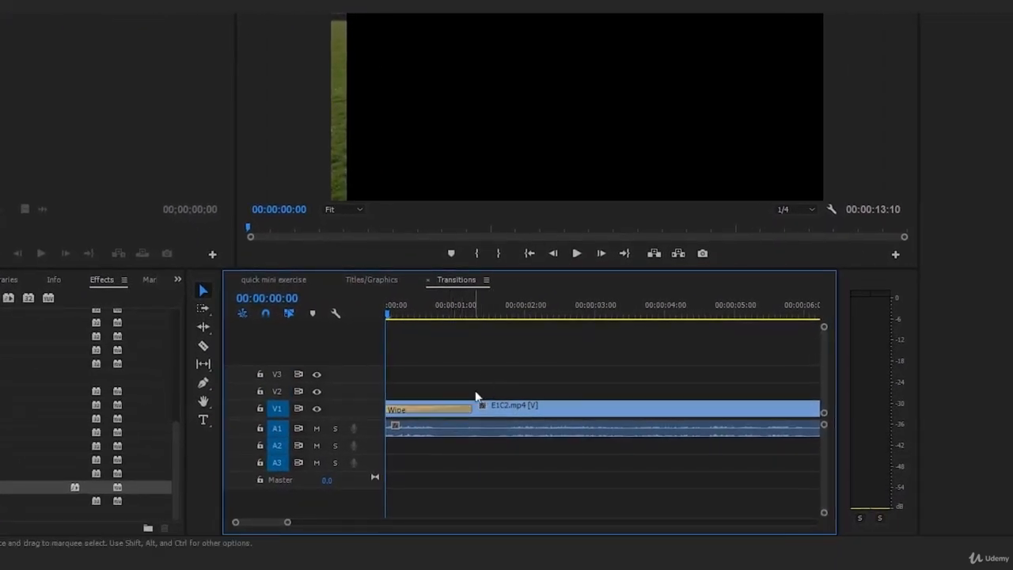
{"action": "left_click", "coordinate": [445, 408]}
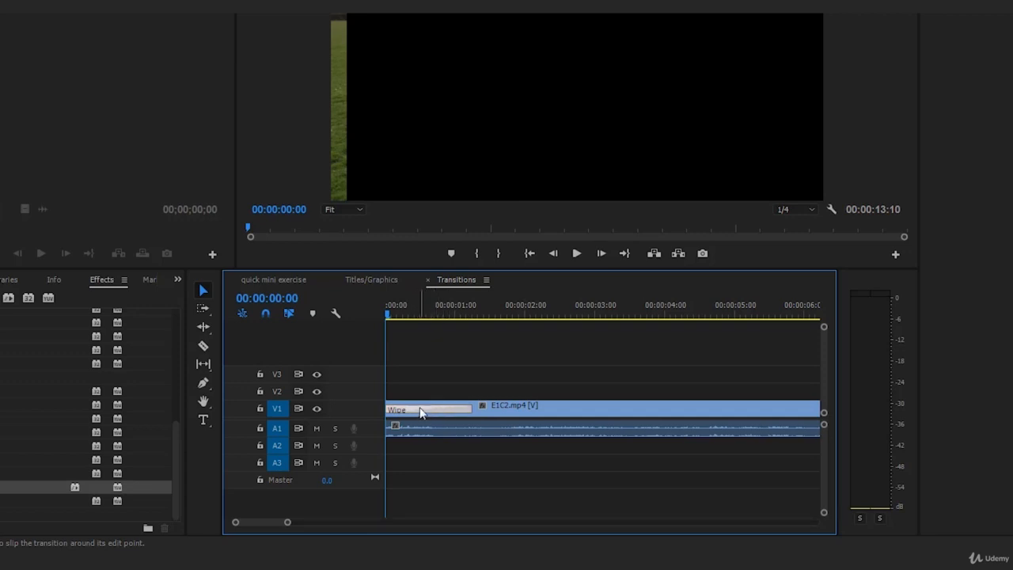
{"action": "left_click", "coordinate": [515, 407]}
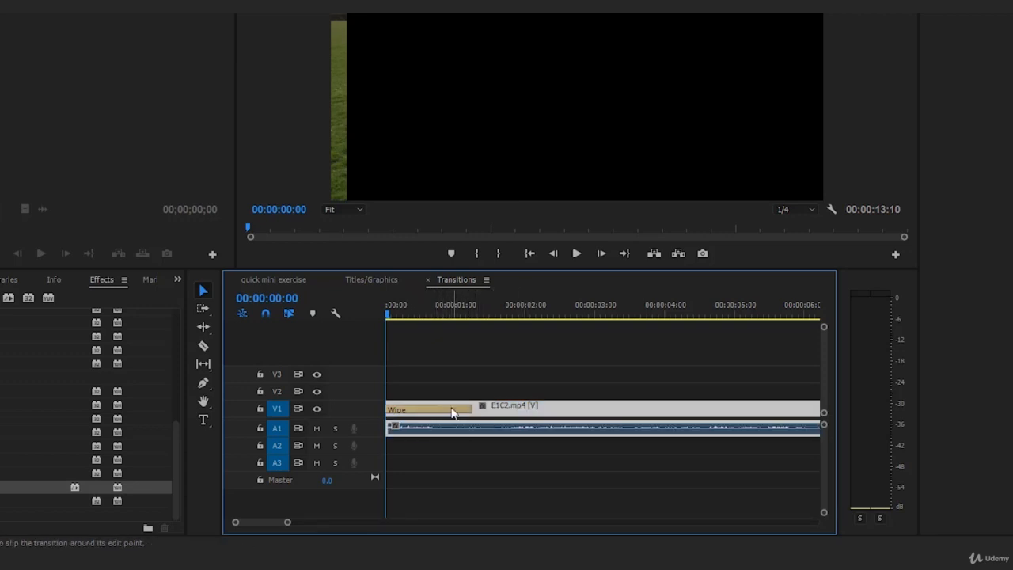
{"action": "left_click", "coordinate": [453, 410]}
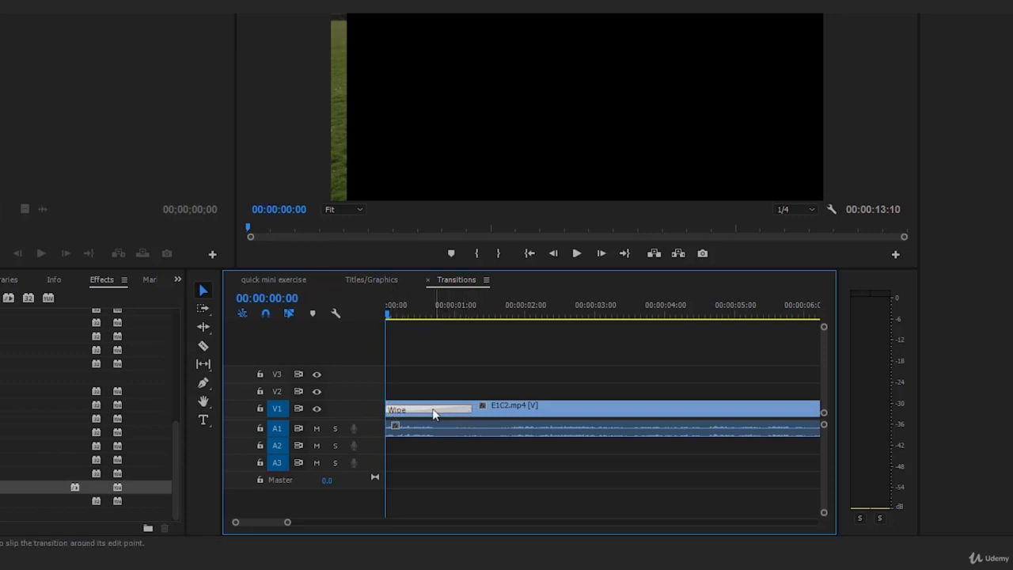
{"action": "left_click_drag", "start_coordinate": [470, 409], "coordinate": [548, 407]}
{"action": "key", "text": "space"}
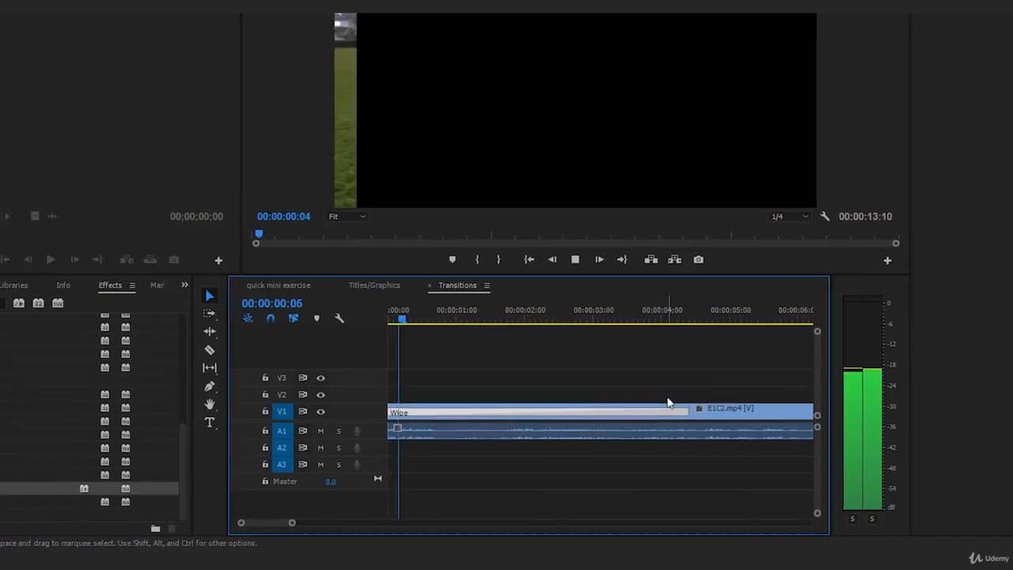
{"action": "key", "text": "space"}
{"action": "left_click_drag", "start_coordinate": [678, 421], "coordinate": [423, 437]}
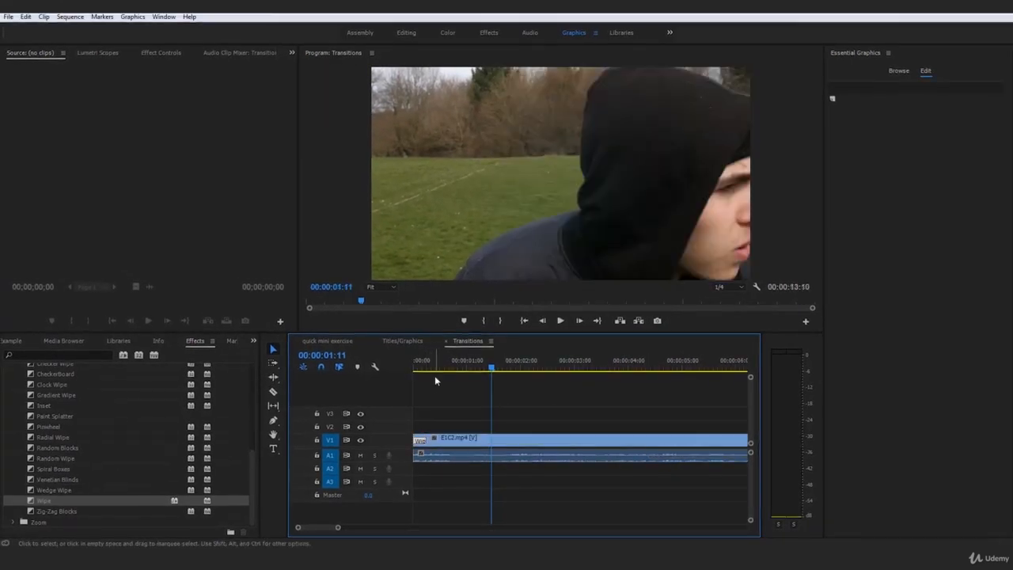
Preview the shortened Wipe transition several times from the sequence start
{"action": "key", "text": "Home"}
{"action": "key", "text": "space"}
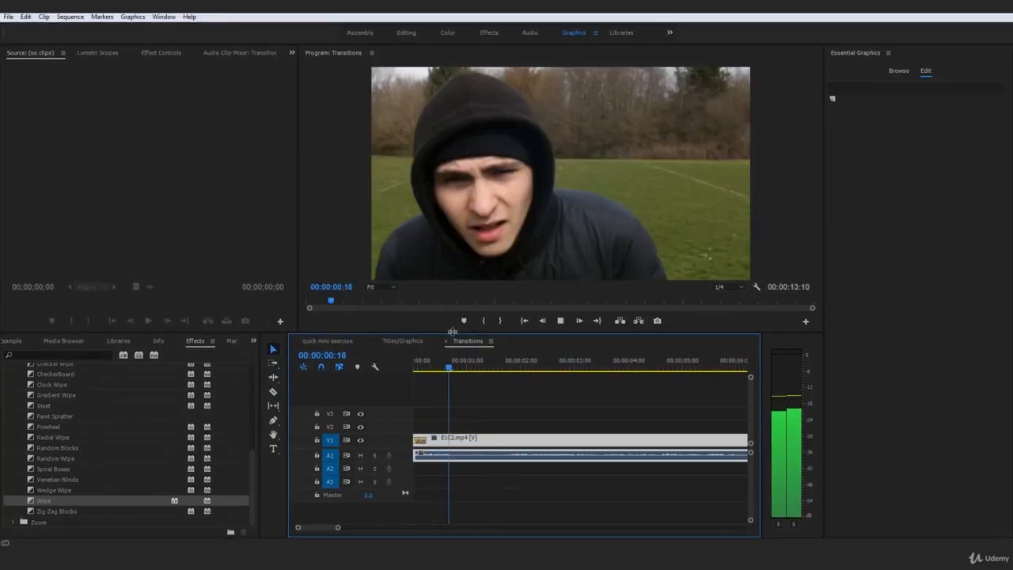
{"action": "key", "text": "space"}
{"action": "key", "text": "Home"}
{"action": "left_click_drag", "start_coordinate": [338, 527], "coordinate": [402, 528]}
{"action": "key", "text": "space"}
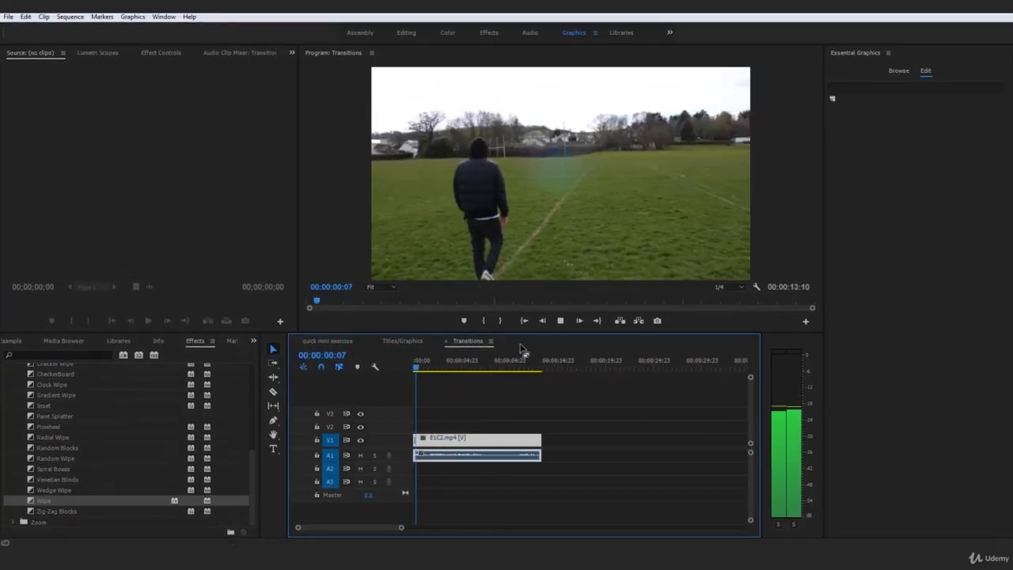
{"action": "key", "text": "space"}
{"action": "mouse_move", "coordinate": [476, 448]}
{"action": "left_mouse_down"}
{"action": "mouse_move", "coordinate": [468, 448]}
{"action": "mouse_move", "coordinate": [476, 448]}
{"action": "left_mouse_up"}
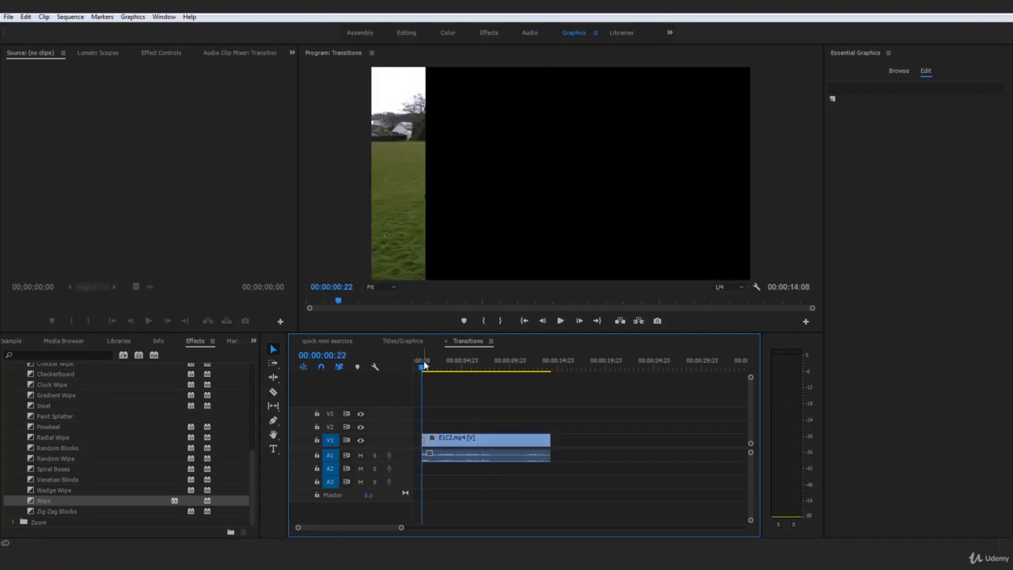
{"action": "key", "text": "Home"}
{"action": "key", "text": "space"}
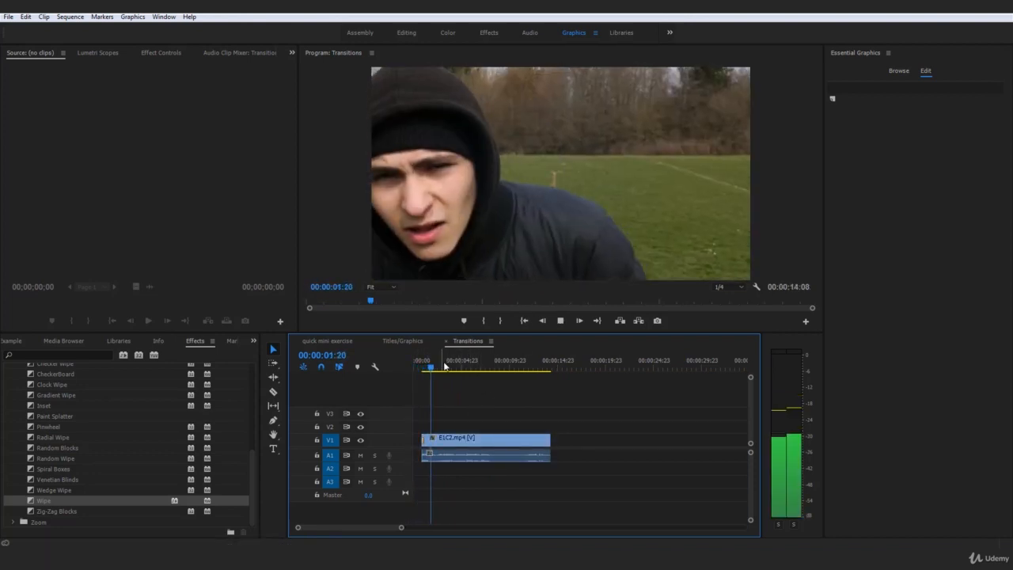
Undo the clip move and remove the Wipe transition from E1C2.mp4
{"action": "left_click", "coordinate": [484, 438]}
{"action": "key", "text": "ctrl+z"}
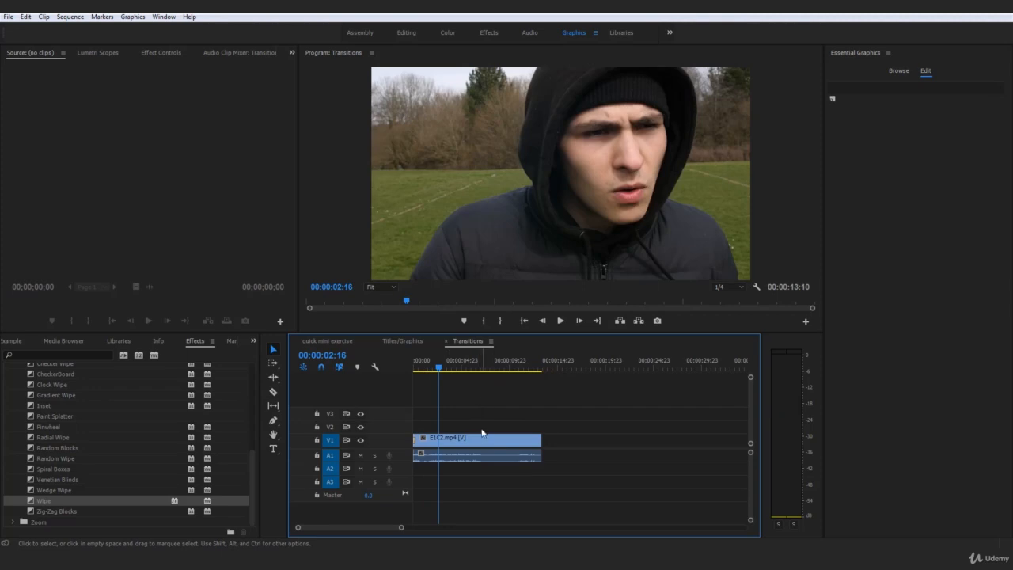
{"action": "key", "text": "ctrl+d"}
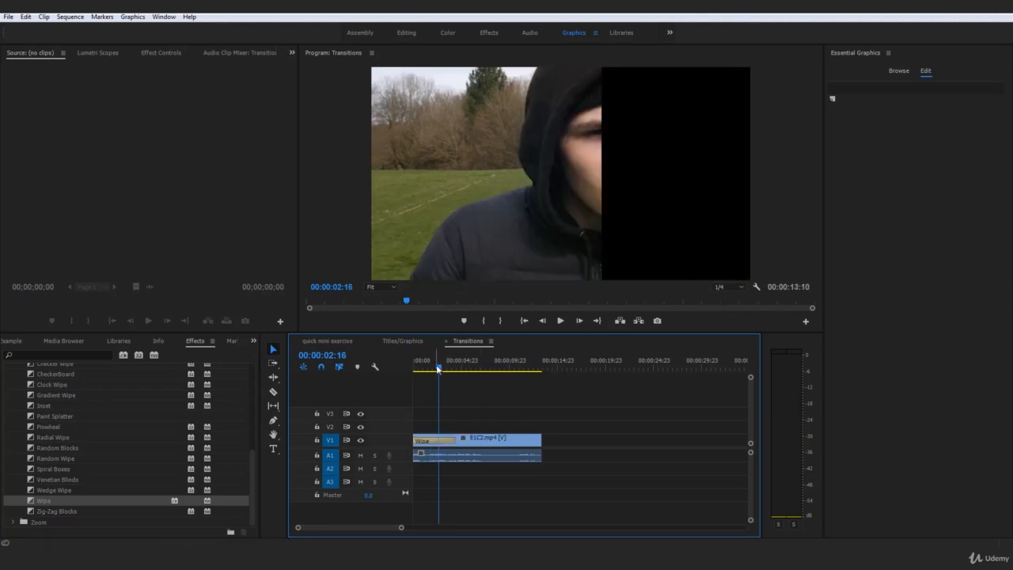
{"action": "key", "text": "ctrl+z"}
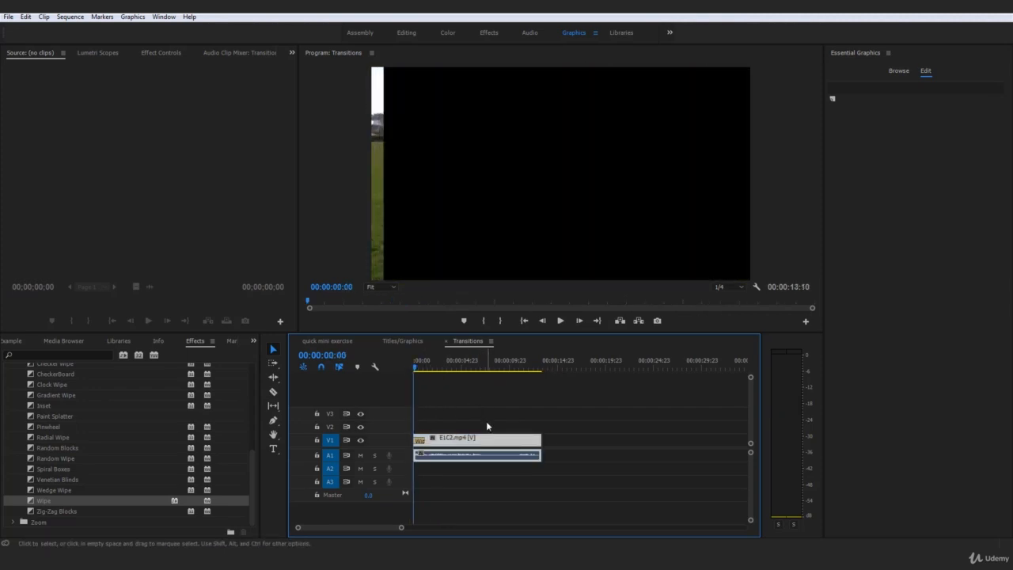
{"action": "key", "text": "ctrl+z"}
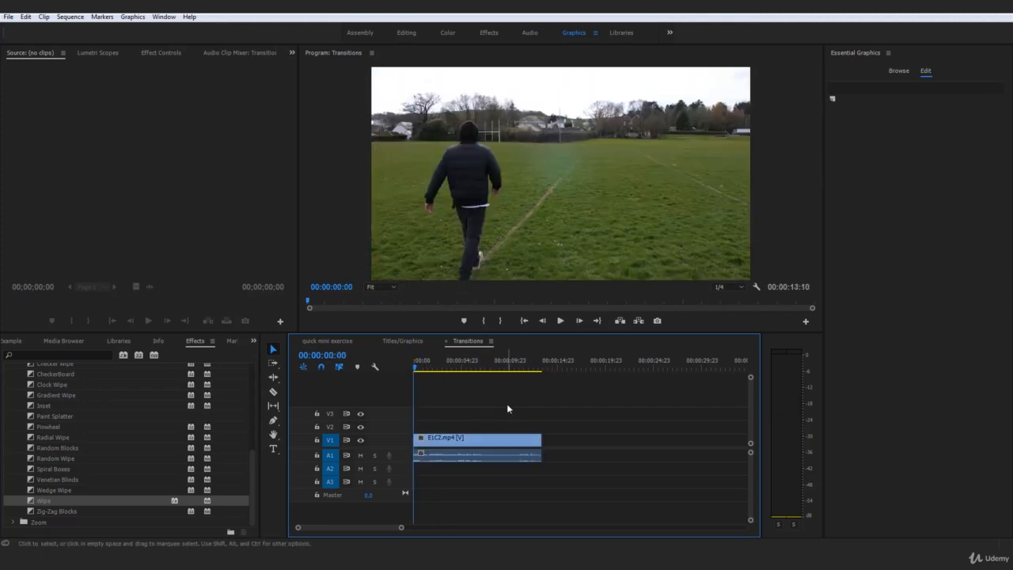
Apply Cross Zoom from the Zoom group to the start of E1C2.mp4
{"action": "left_click_drag", "start_coordinate": [252, 474], "coordinate": [274, 415]}
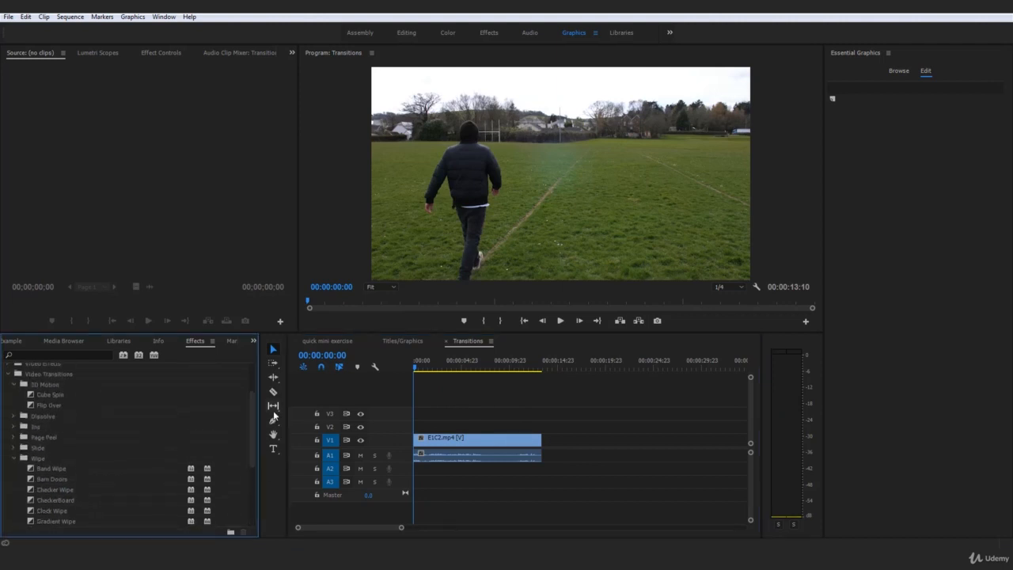
{"action": "left_click", "coordinate": [15, 457]}
{"action": "left_click", "coordinate": [14, 470]}
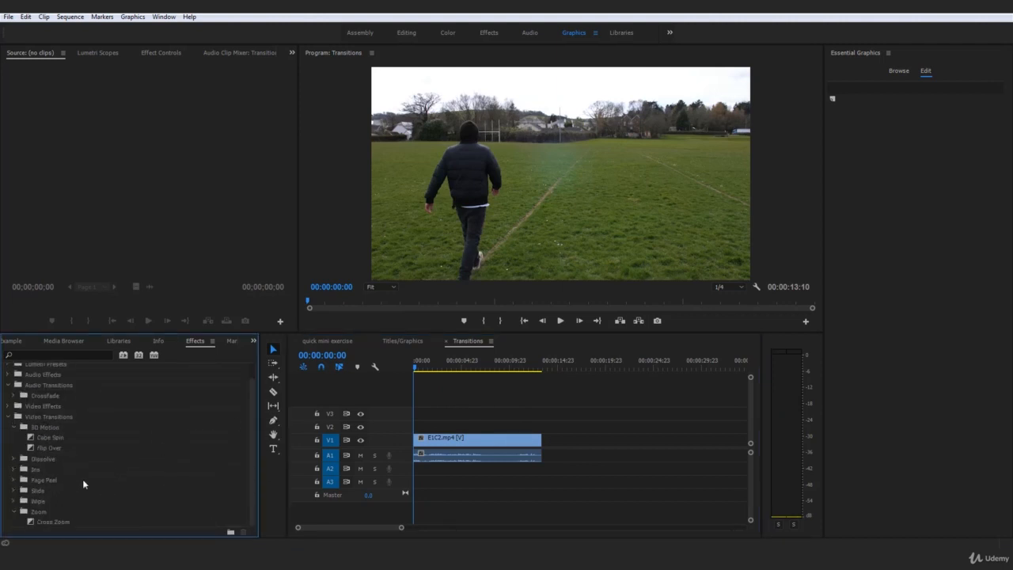
{"action": "scroll", "coordinate": [56, 503], "scroll_direction": "up", "scroll_amount": 2}
{"action": "left_click_drag", "start_coordinate": [40, 525], "coordinate": [418, 443]}
Preview Cross Zoom, then undo it and return the playhead to the sequence start
{"action": "key", "text": "space"}
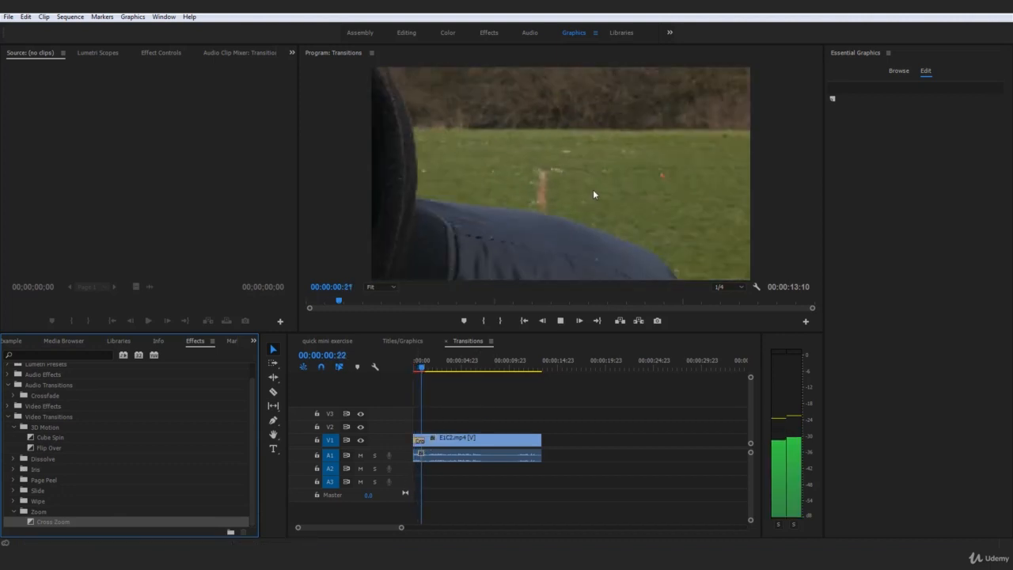
{"action": "left_click", "coordinate": [411, 368]}
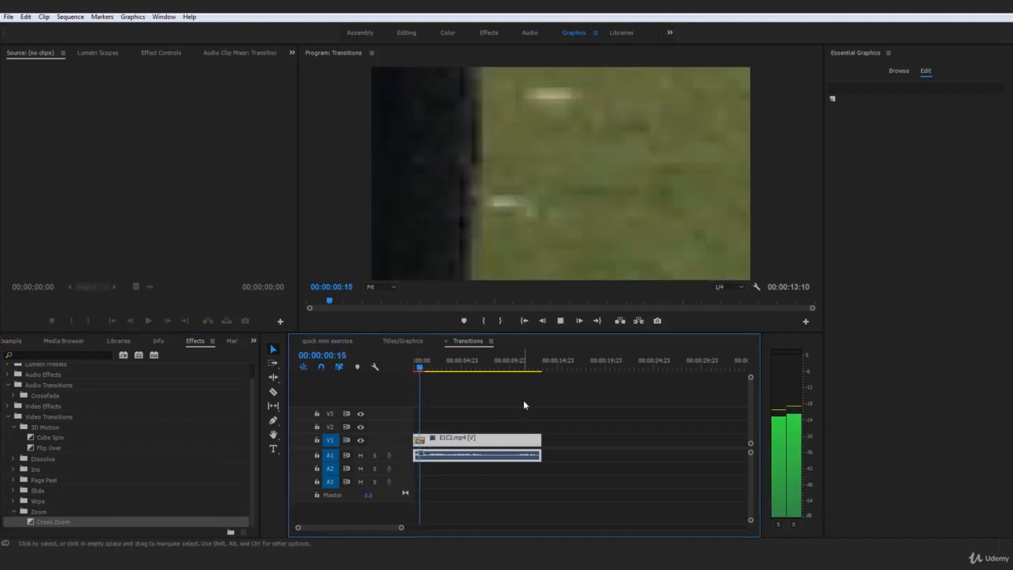
{"action": "key", "text": "space"}
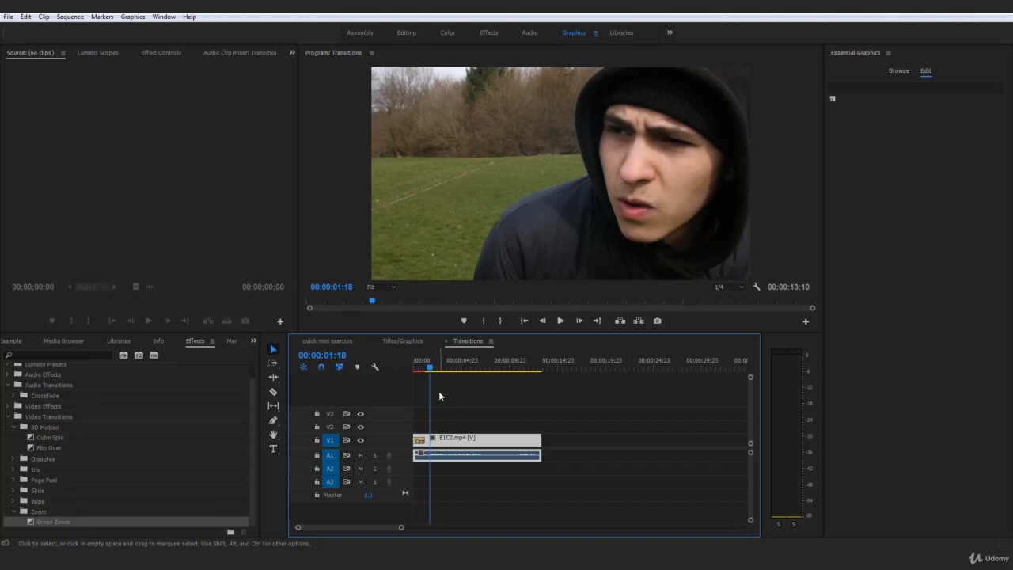
{"action": "key", "text": "ctrl+z"}
{"action": "left_click_drag", "start_coordinate": [430, 367], "coordinate": [405, 366]}
{"action": "left_click", "coordinate": [484, 388]}
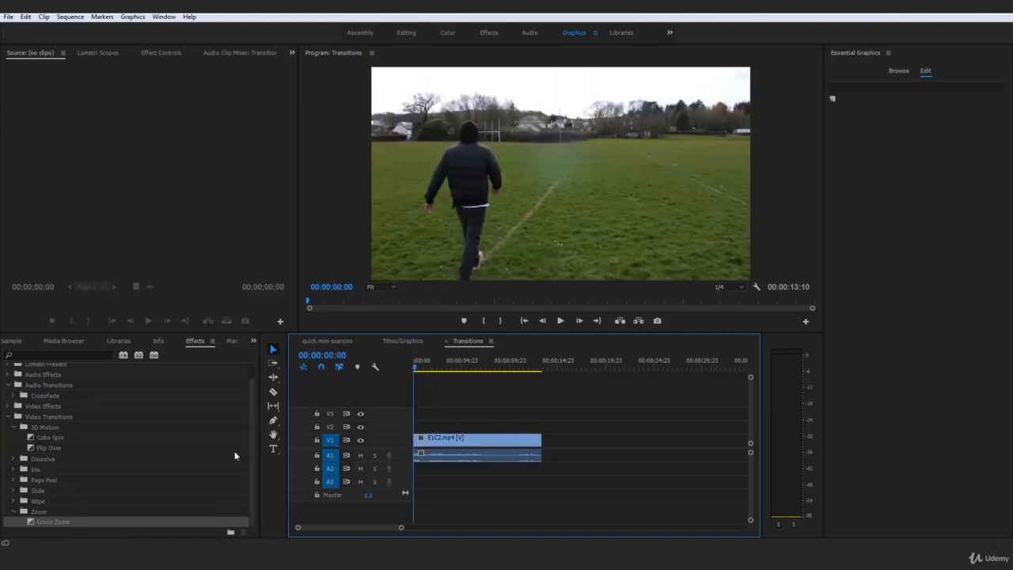
Collapse Zoom and 3D Motion, pick Cross Dissolve, and play E1C2.mp4 from the start
{"action": "left_click", "coordinate": [15, 513]}
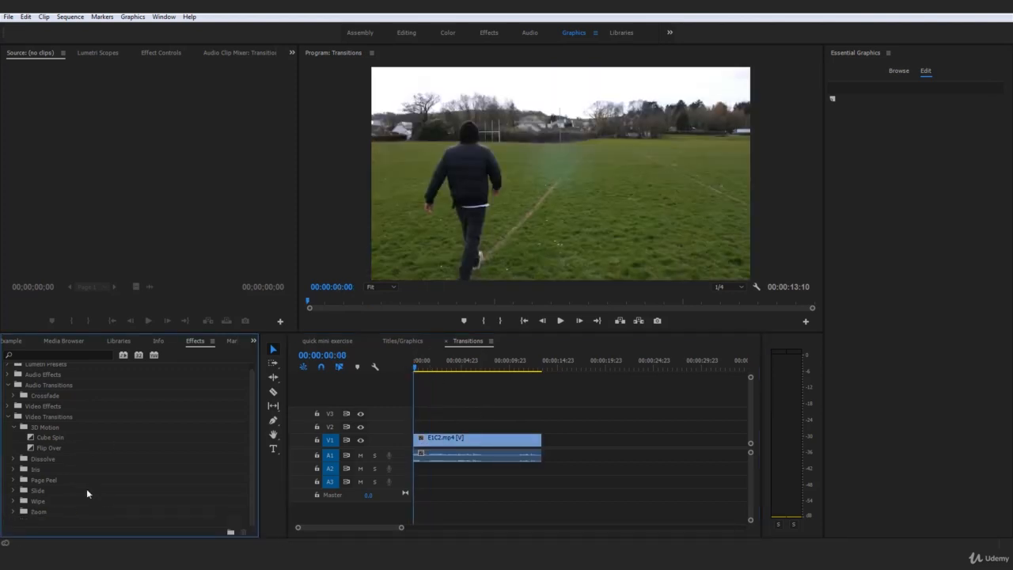
{"action": "left_click", "coordinate": [12, 427]}
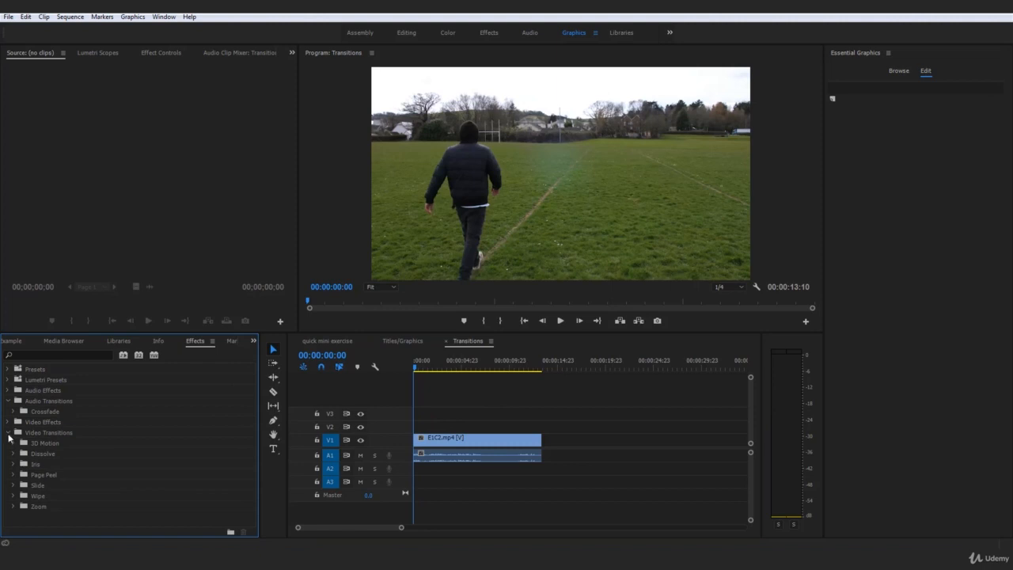
{"action": "left_click", "coordinate": [12, 453]}
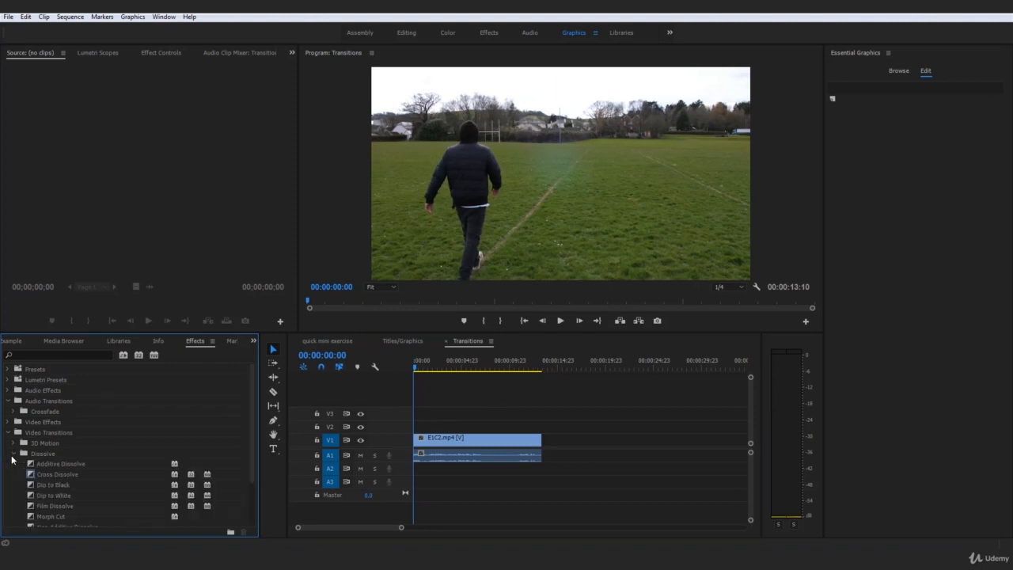
{"action": "left_click", "coordinate": [66, 474]}
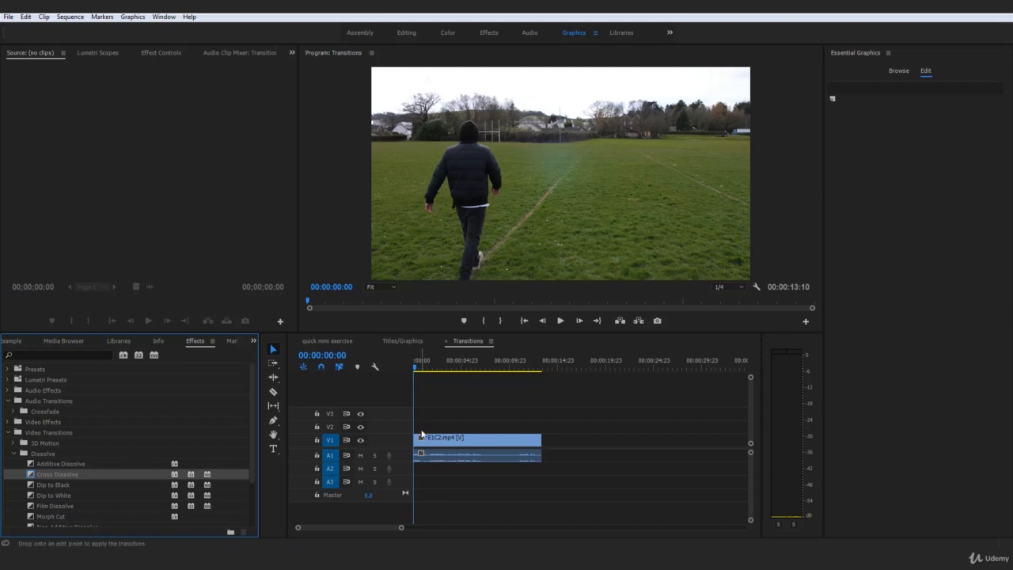
{"action": "left_click", "coordinate": [422, 435]}
{"action": "key", "text": "space"}
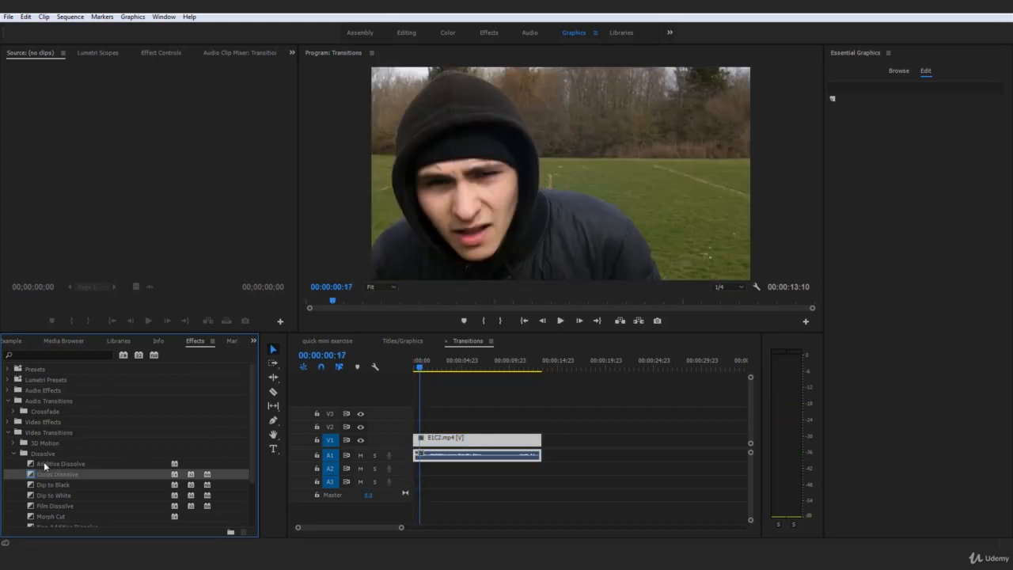
Collapse the Dissolve group and bring the playhead back to the sequence start
{"action": "left_click", "coordinate": [13, 454]}
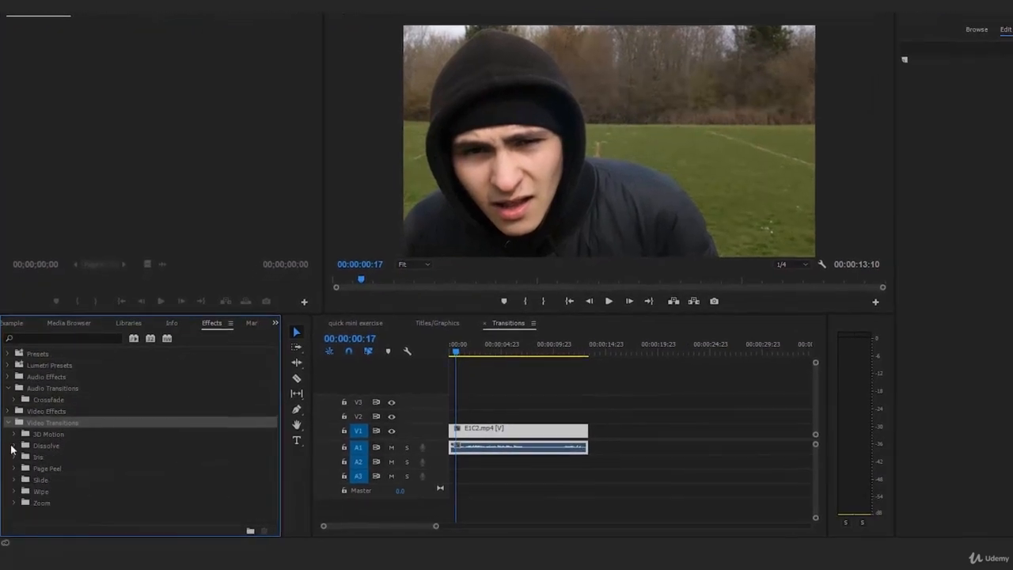
{"action": "left_click", "coordinate": [485, 410]}
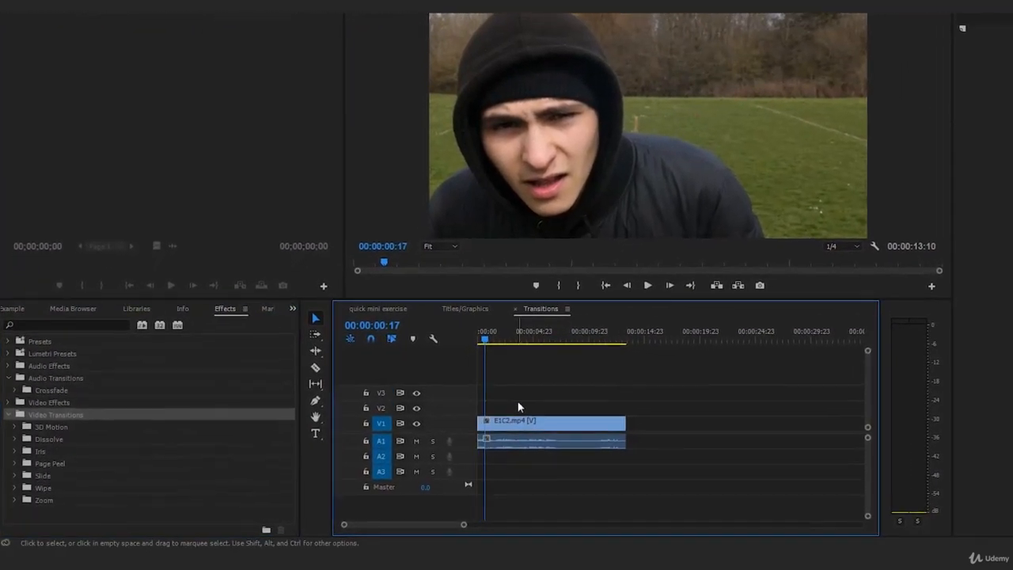
{"action": "left_click_drag", "start_coordinate": [518, 336], "coordinate": [462, 330]}
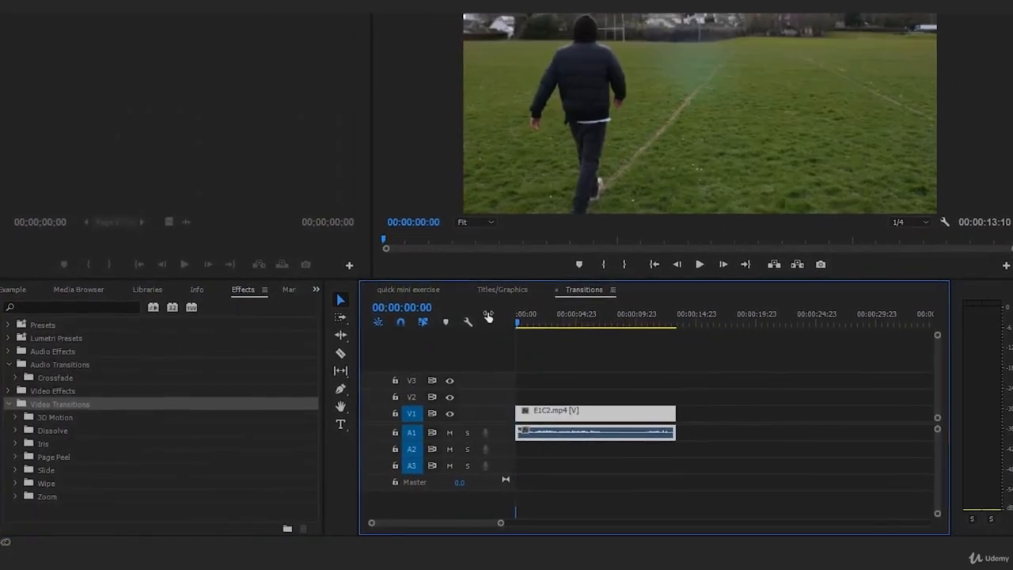
{"action": "left_click", "coordinate": [673, 369]}
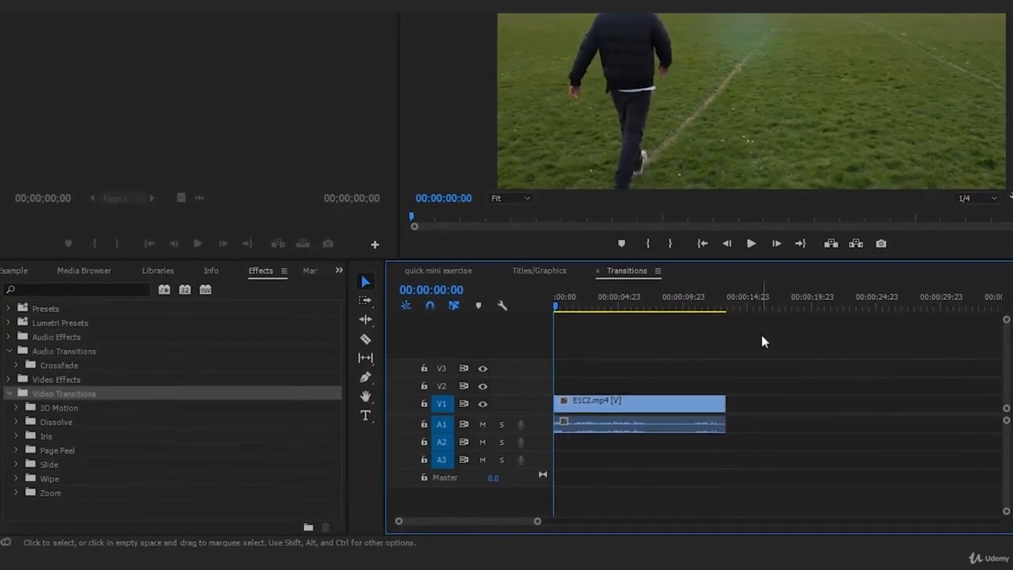